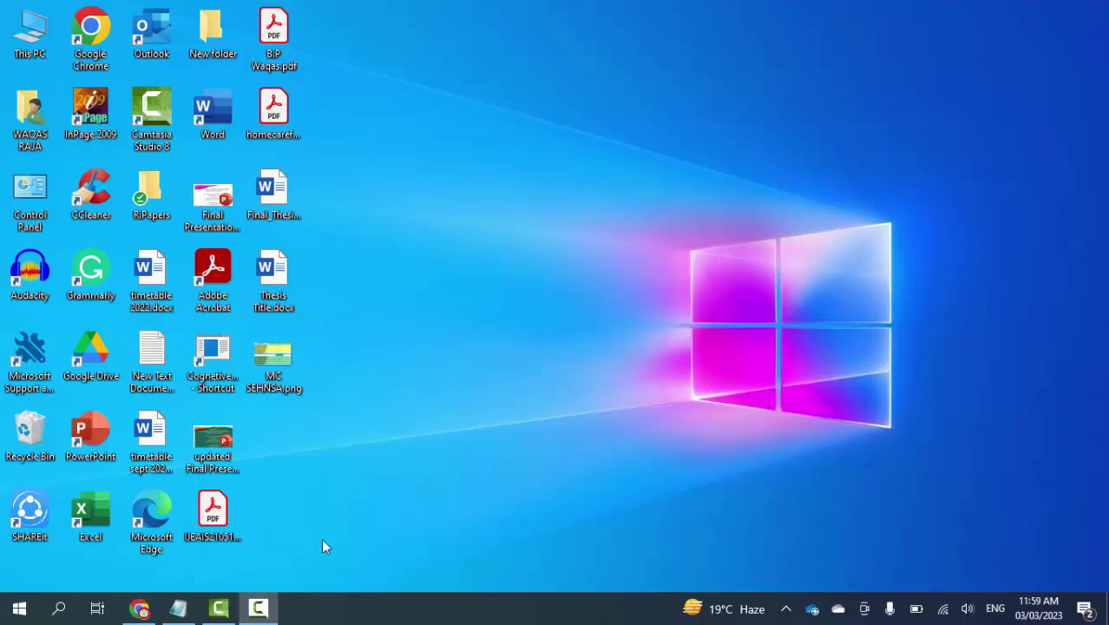
Switch to Chrome and log in to progress.pbos.gov.pk with the saved username and password
click(140, 609)
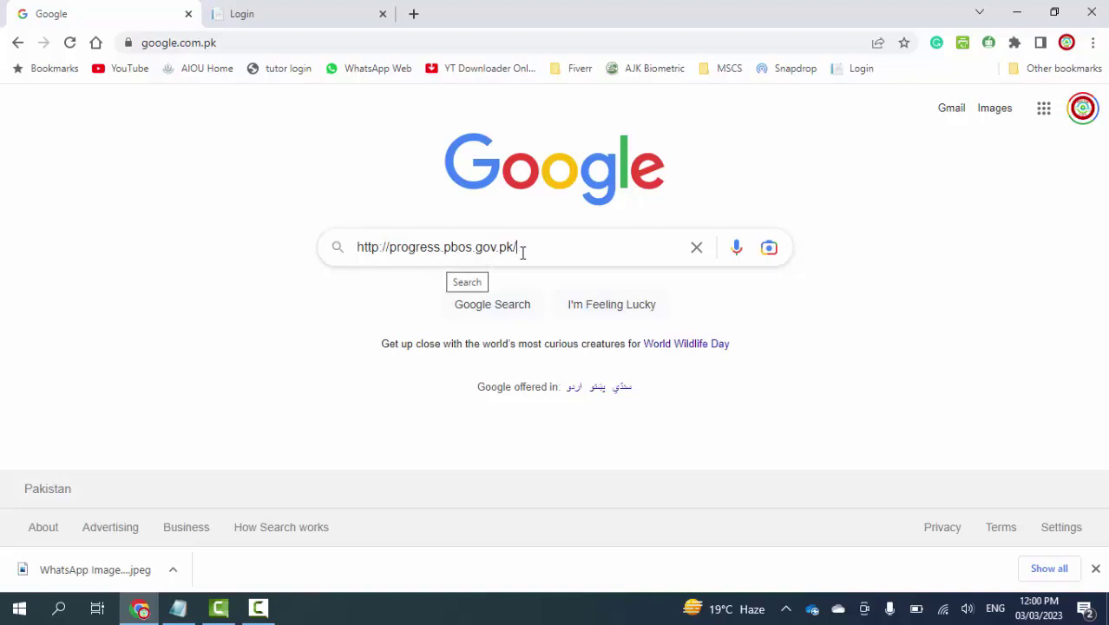
click(321, 10)
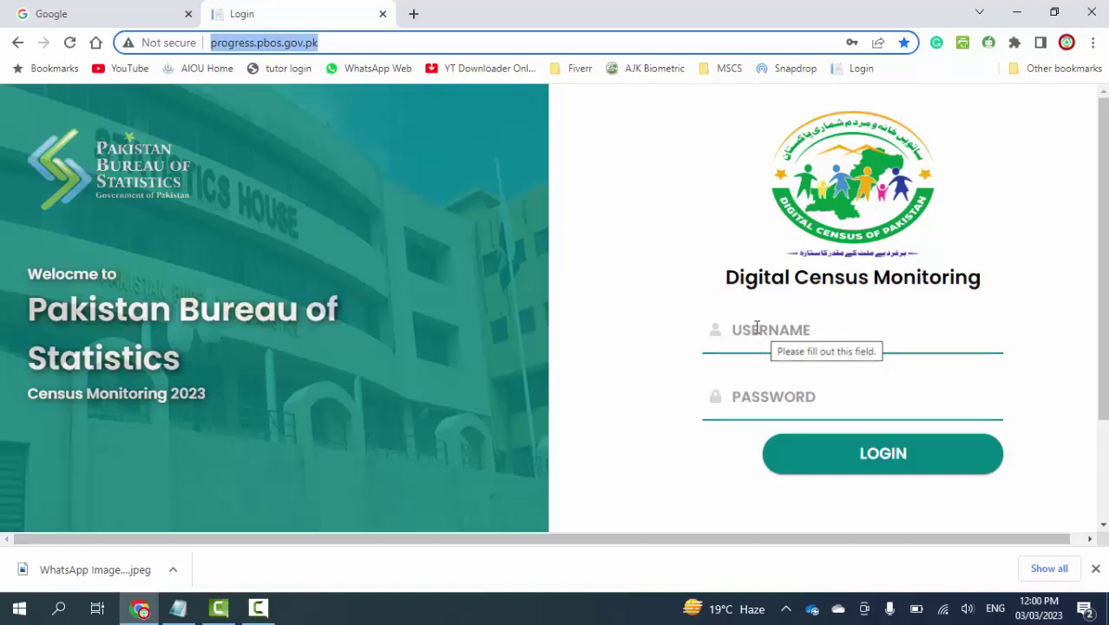
click(855, 332)
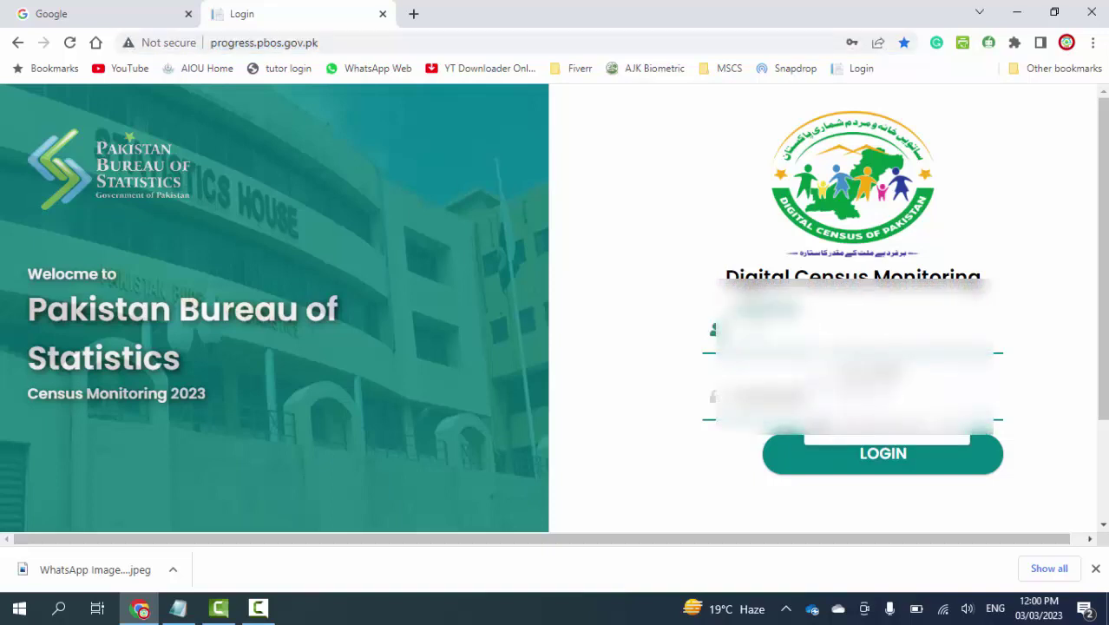
click(842, 370)
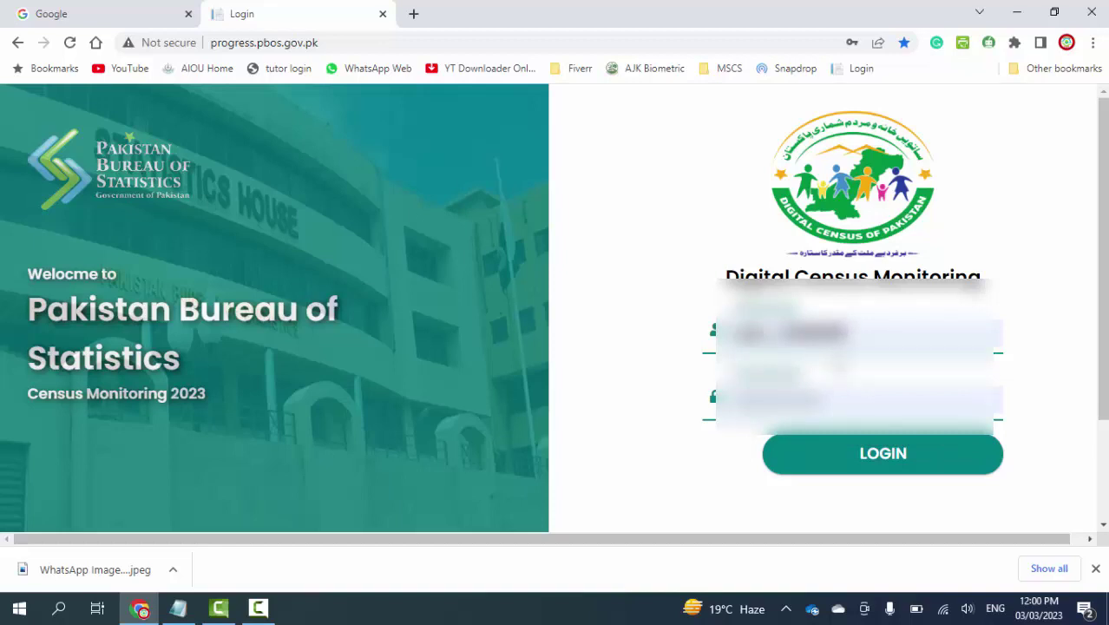
click(881, 465)
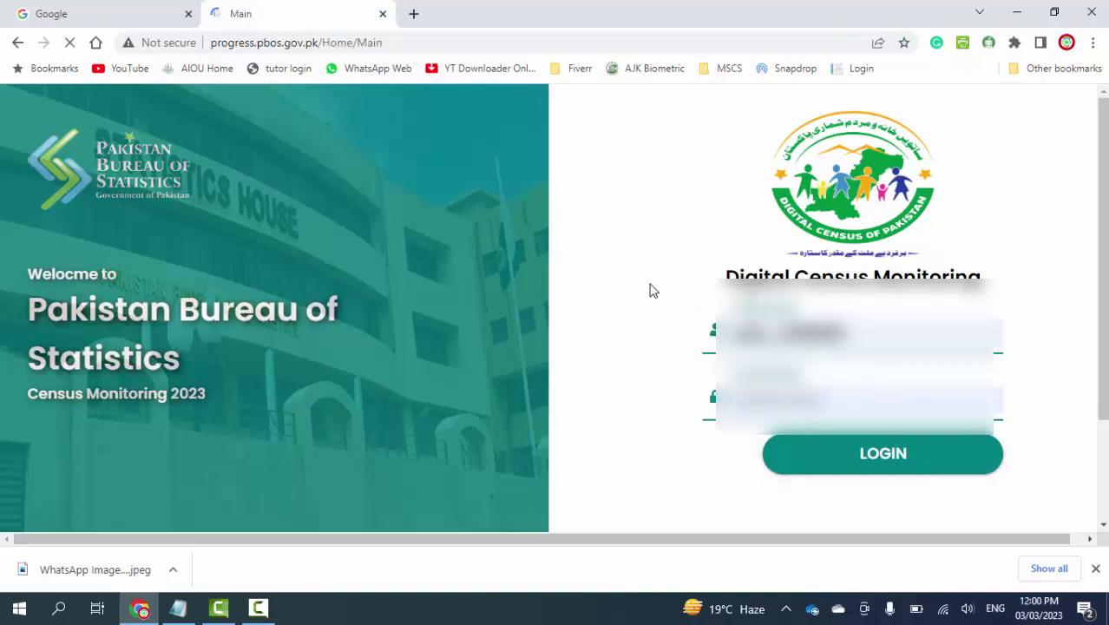
Open the Start Time Performa and highlight the note about today's date not being selectable
scroll(660, 287, down, 1)
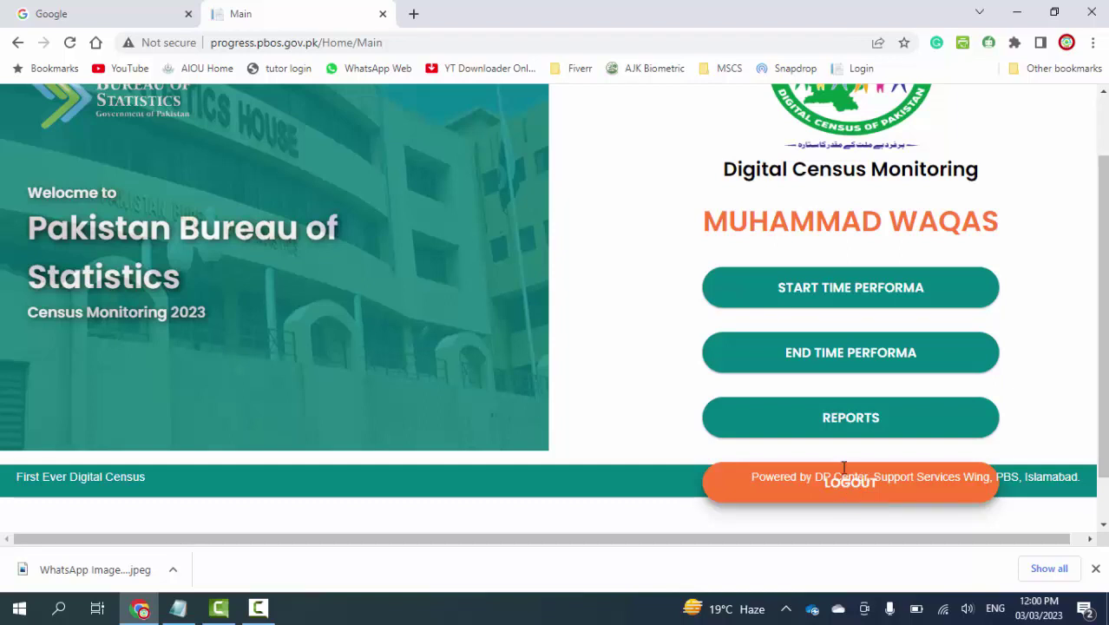
click(814, 297)
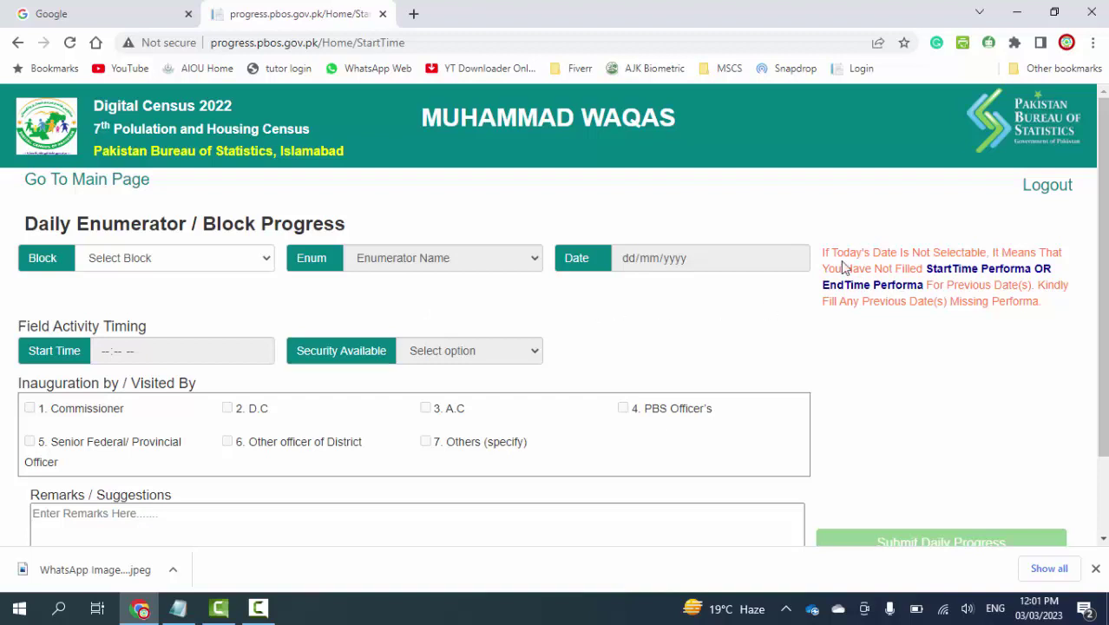
drag(824, 252, 1047, 317)
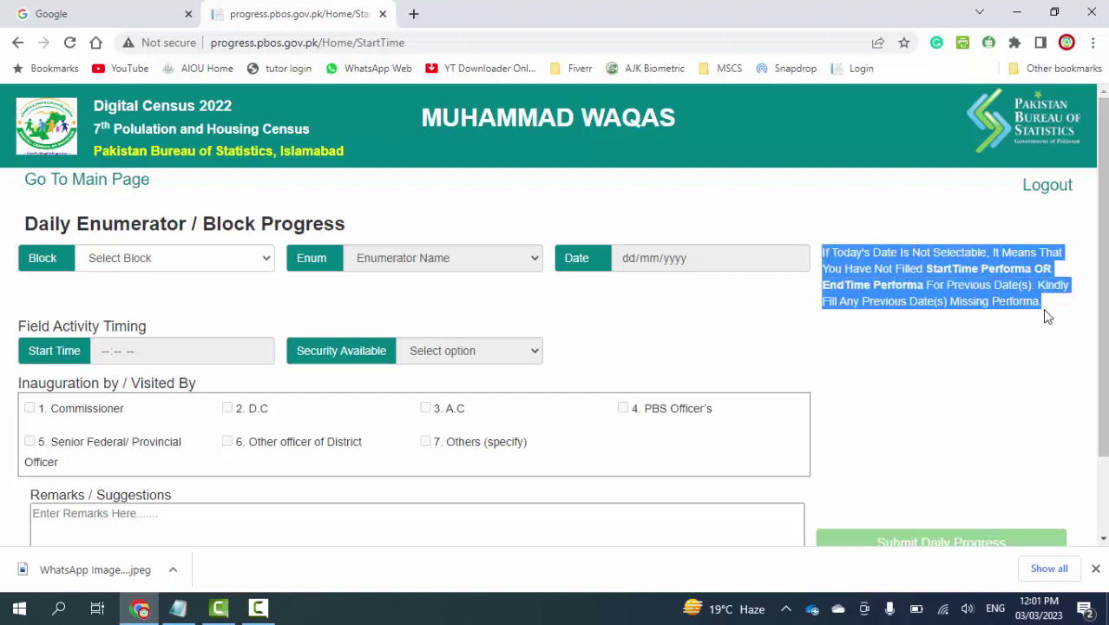
click(841, 194)
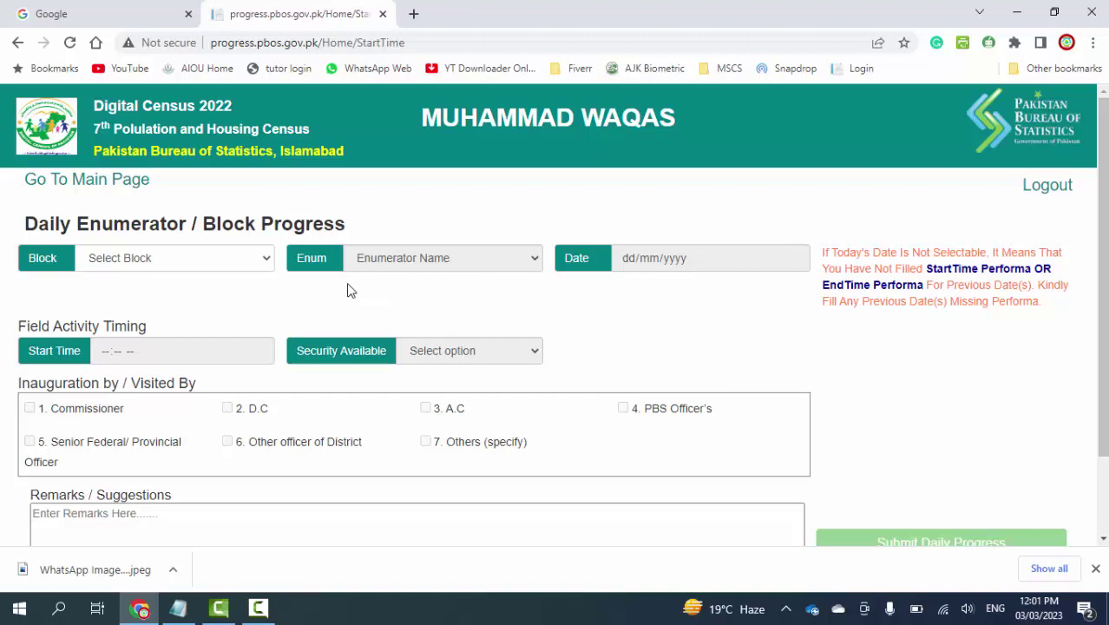
Select block 509100104 and its listed enumerator in the start time form
click(267, 260)
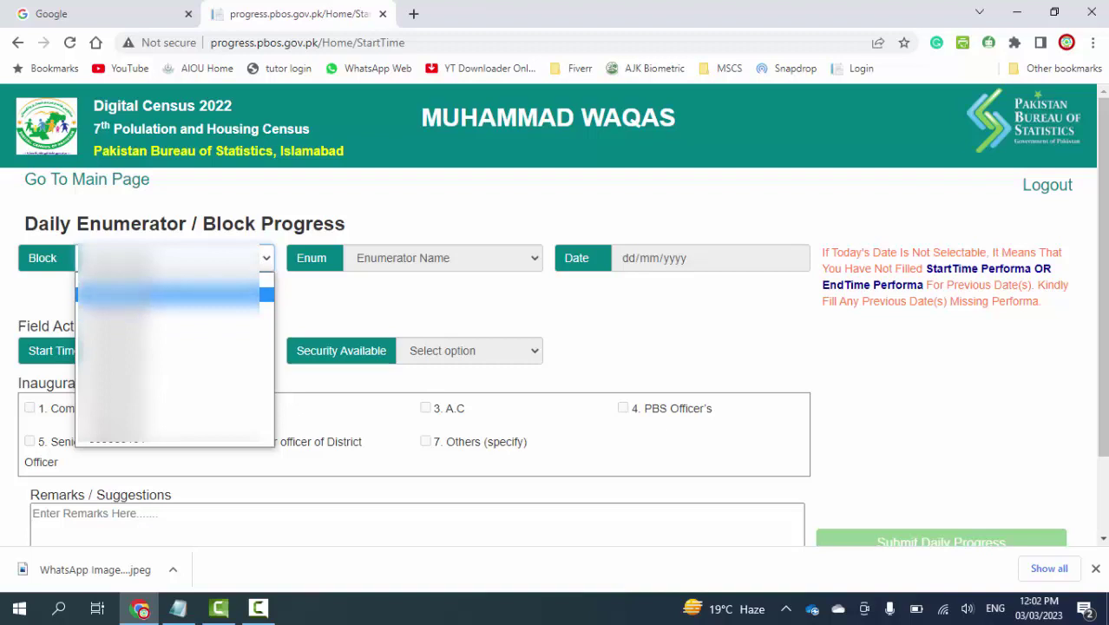
click(173, 295)
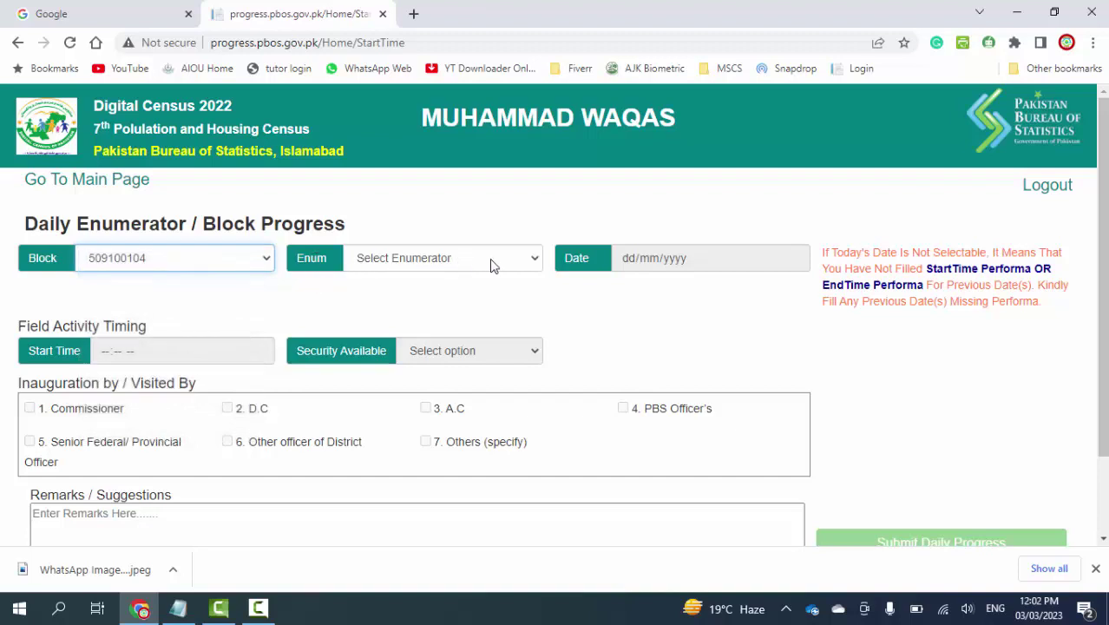
click(535, 263)
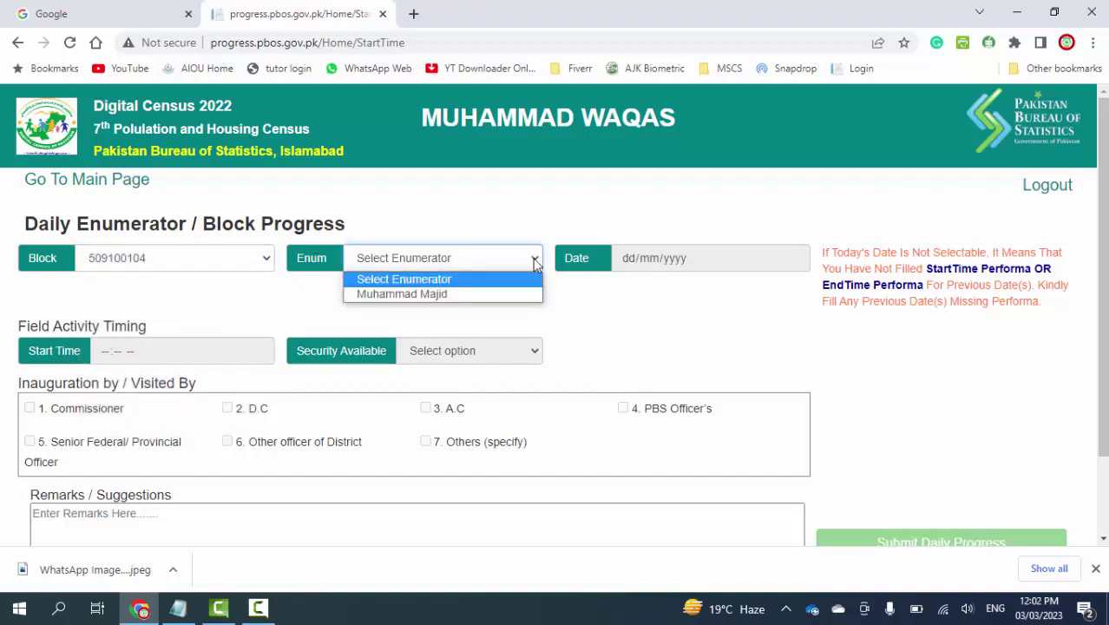
click(477, 296)
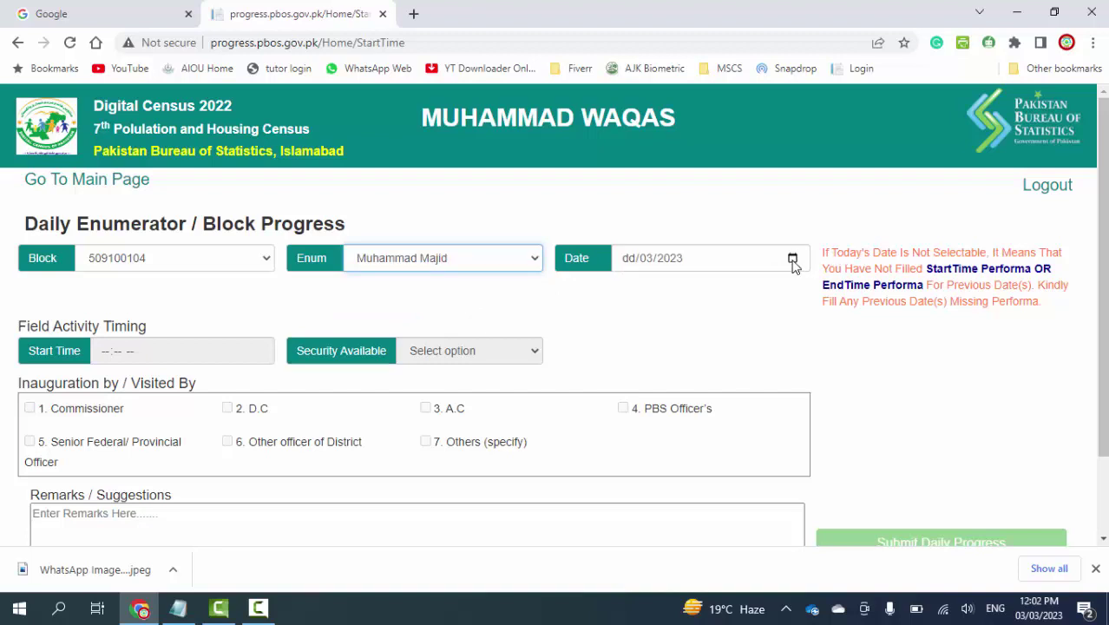
Set the start time form's date to 03/03/2023
click(792, 261)
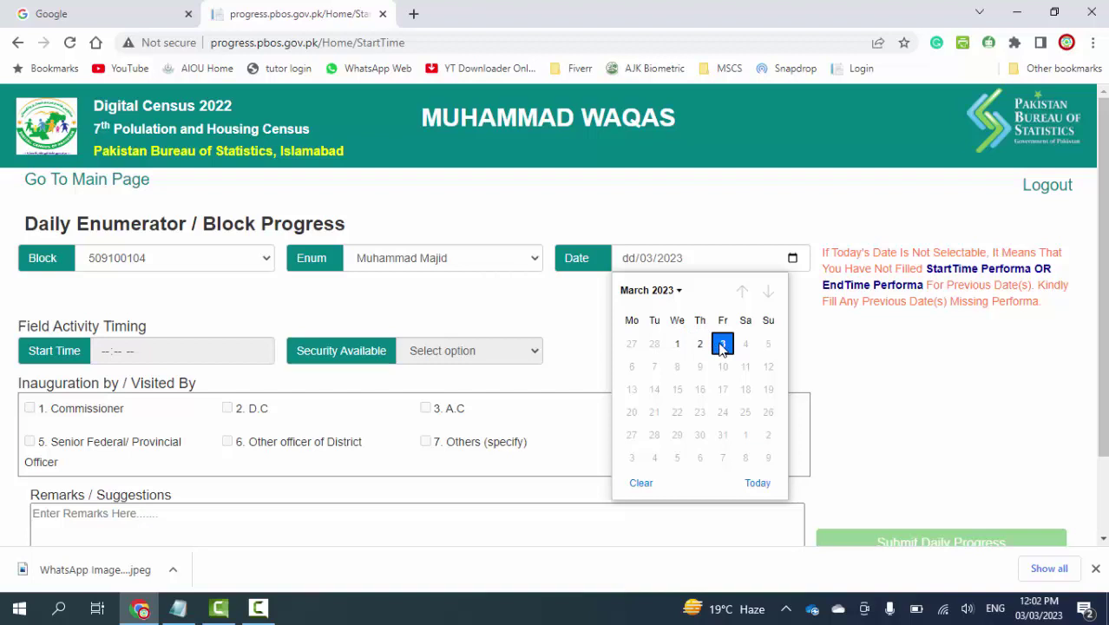
click(820, 347)
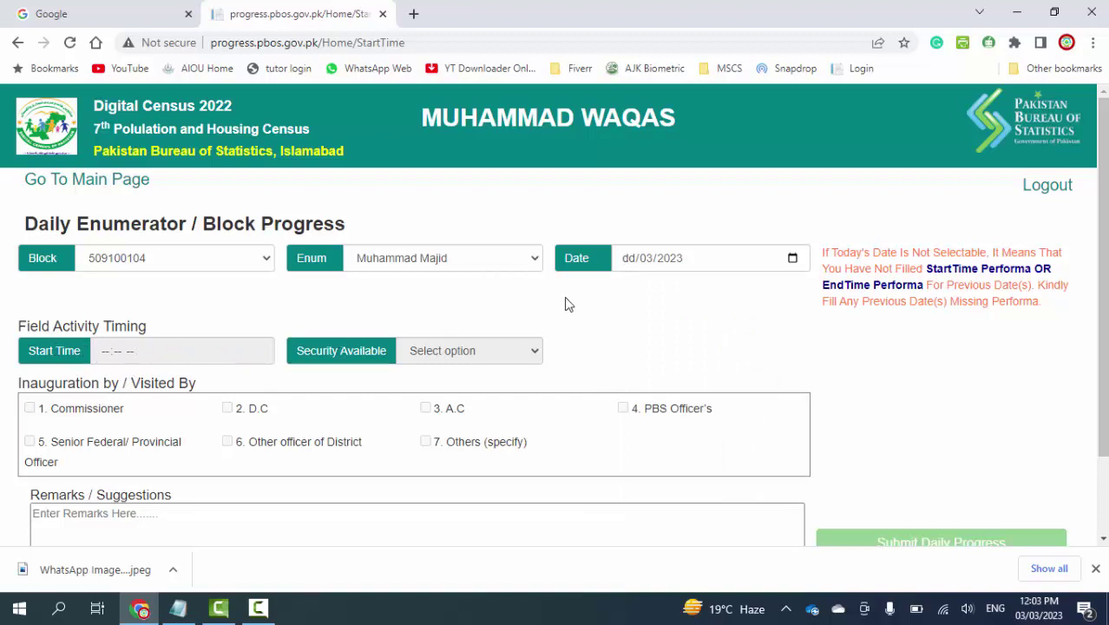
click(793, 257)
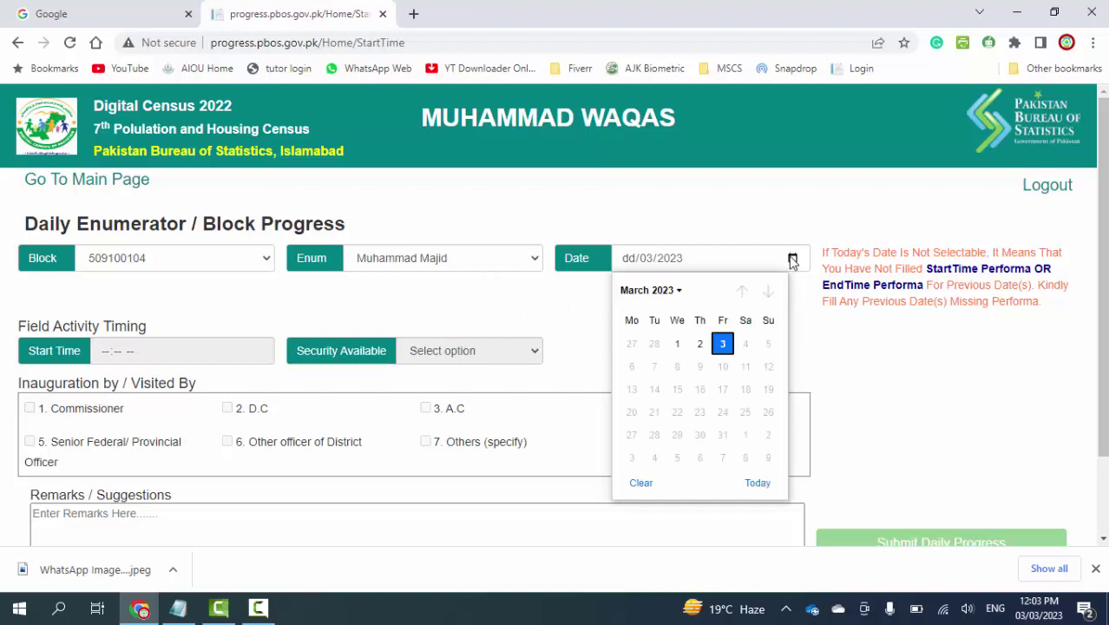
click(723, 345)
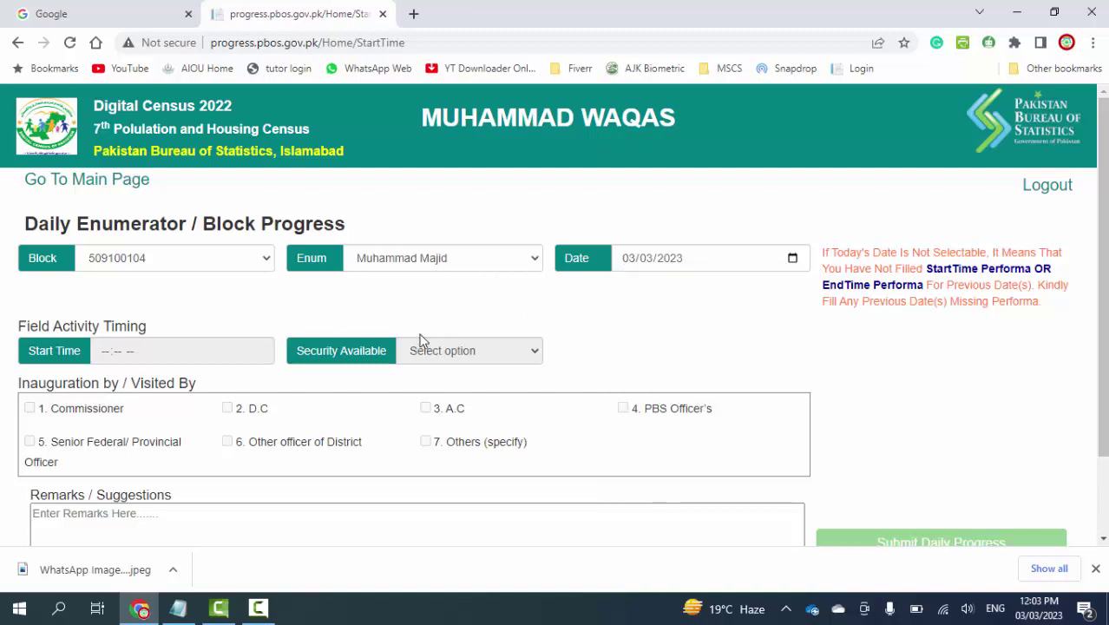
Set the field activity Start Time to 09:06 AM
click(255, 352)
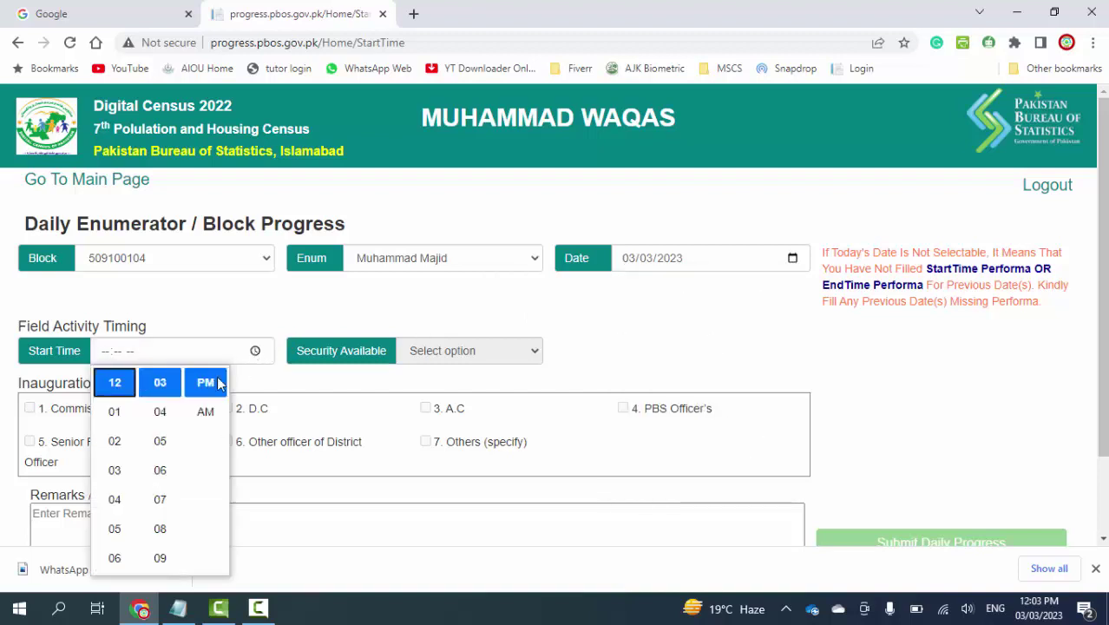
scroll(126, 422, down, 3)
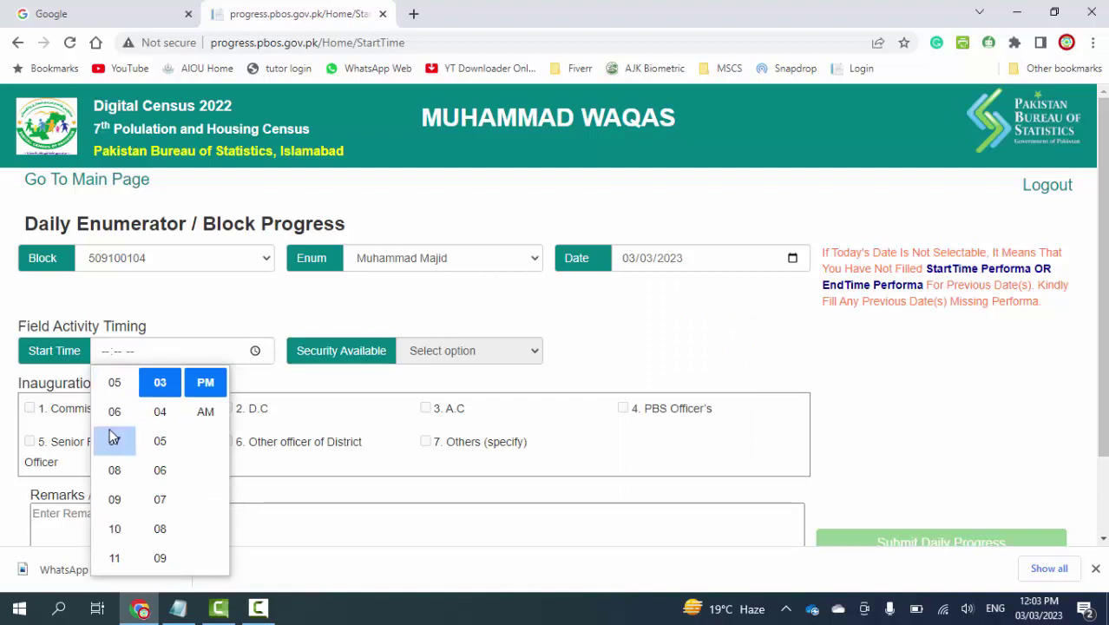
scroll(121, 460, down, 3)
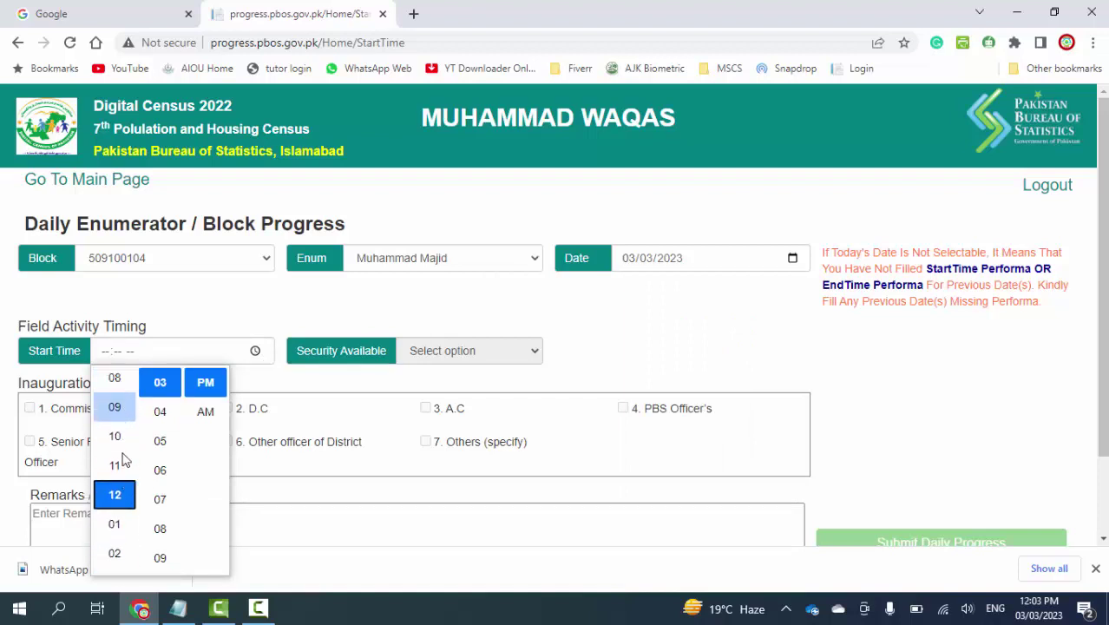
click(113, 558)
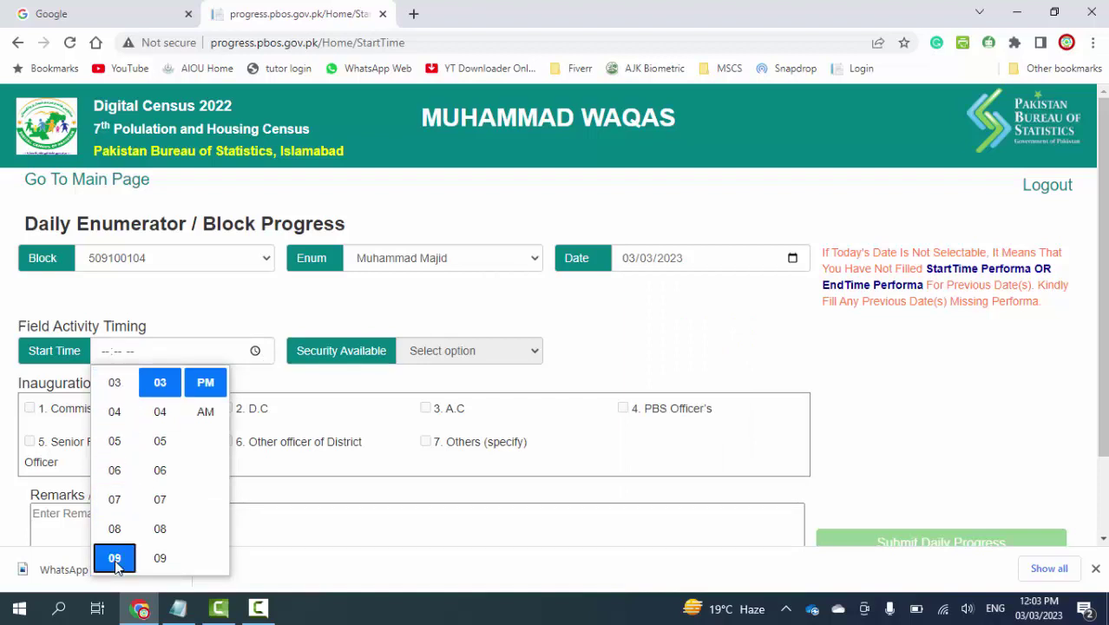
click(160, 476)
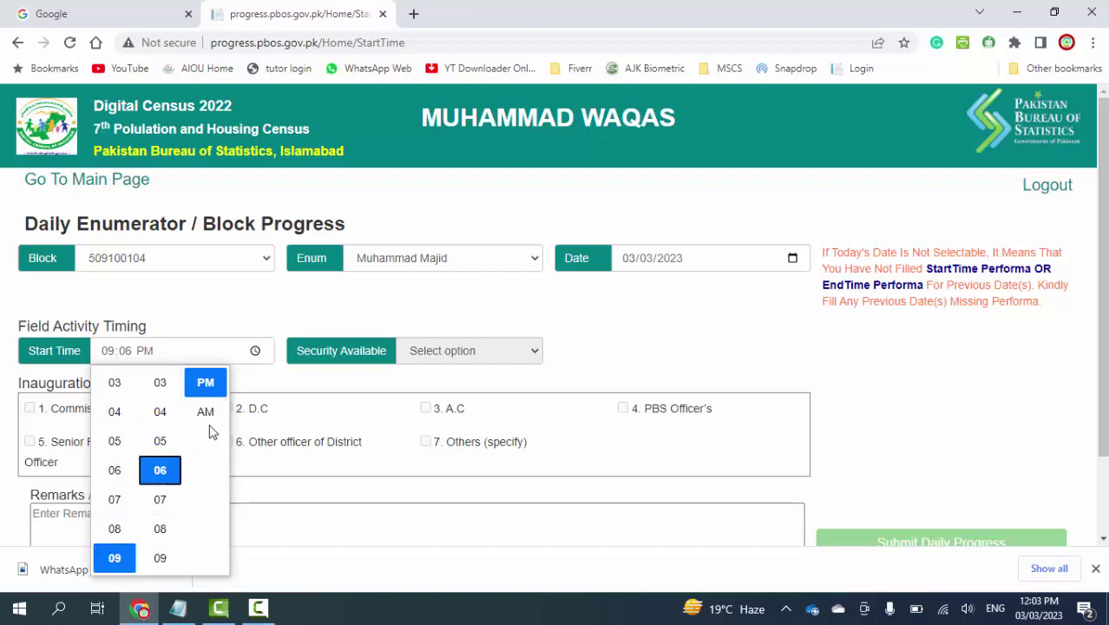
click(208, 417)
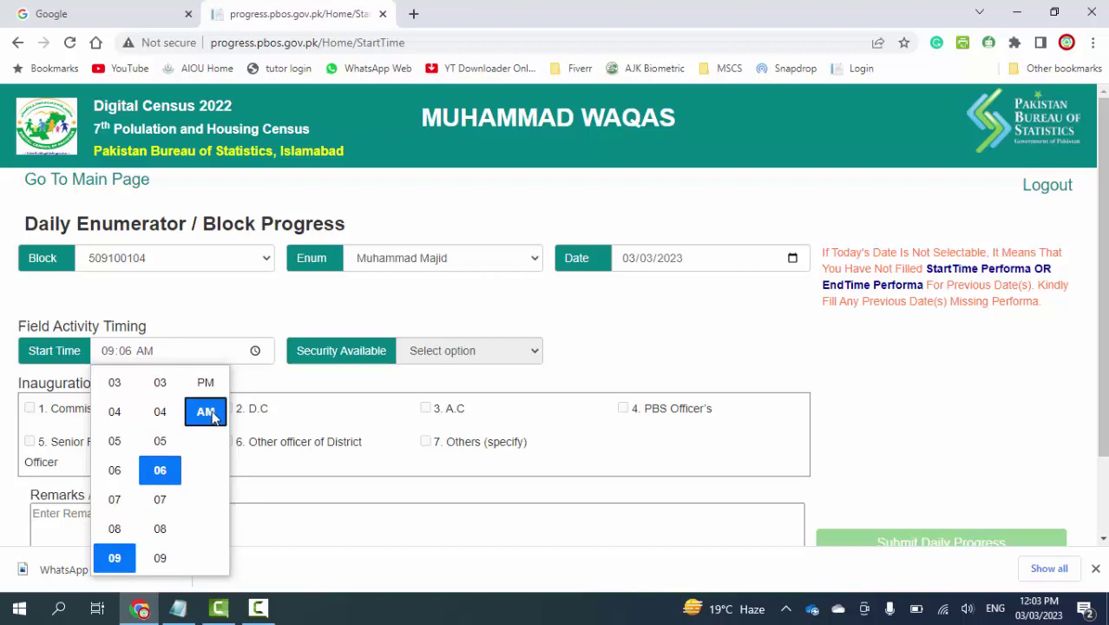
click(283, 382)
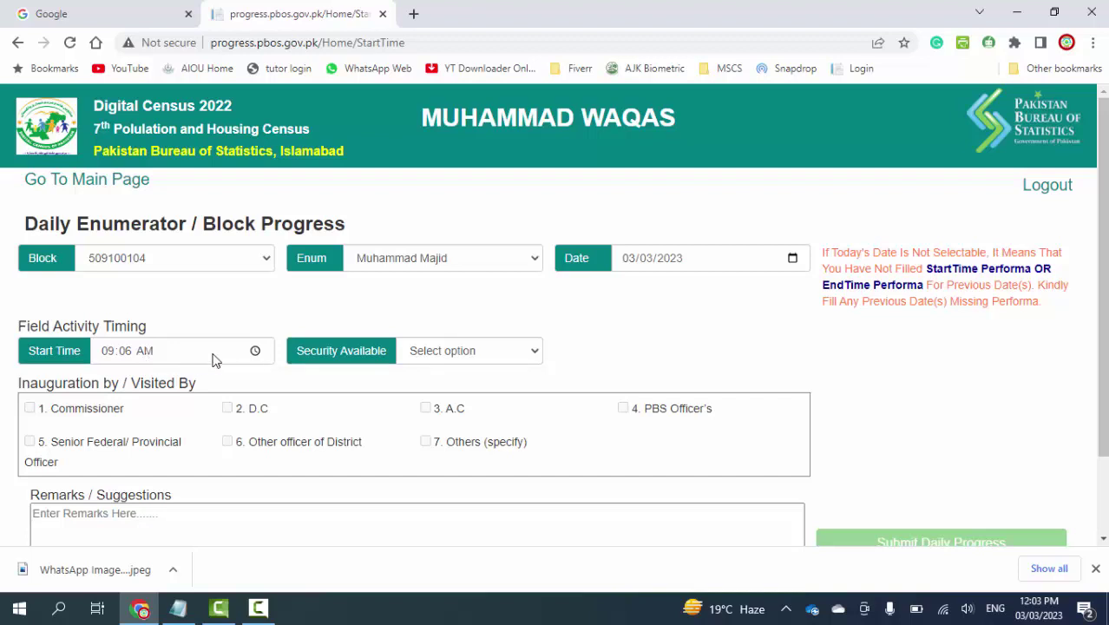
Examine the Security Available options, the Inauguration by / Visited By choices and the remarks area without changing them
click(535, 356)
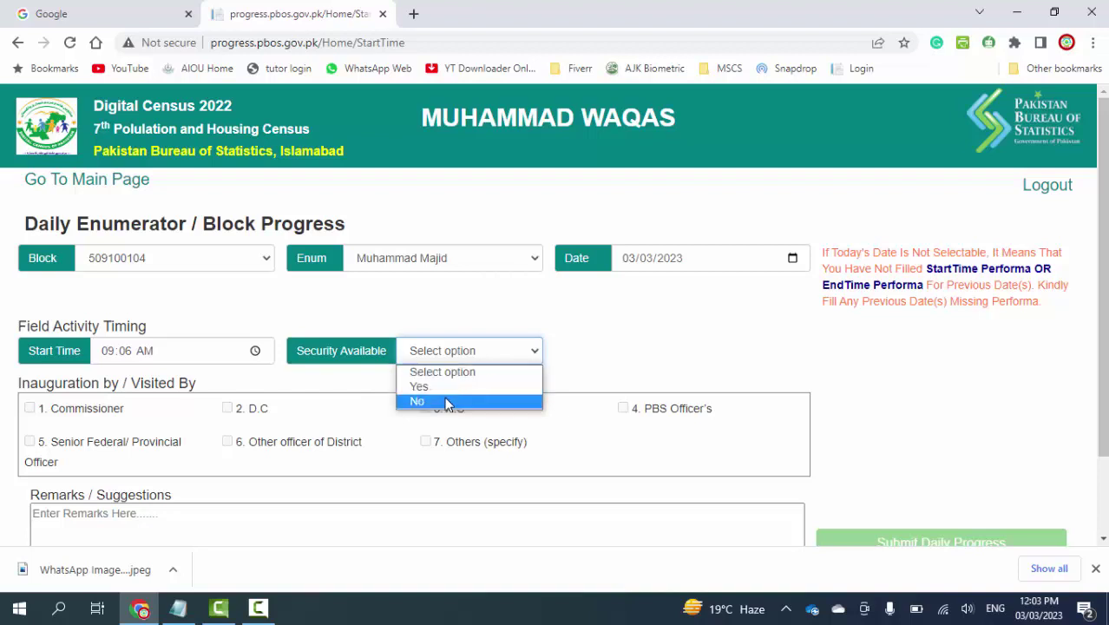
click(624, 355)
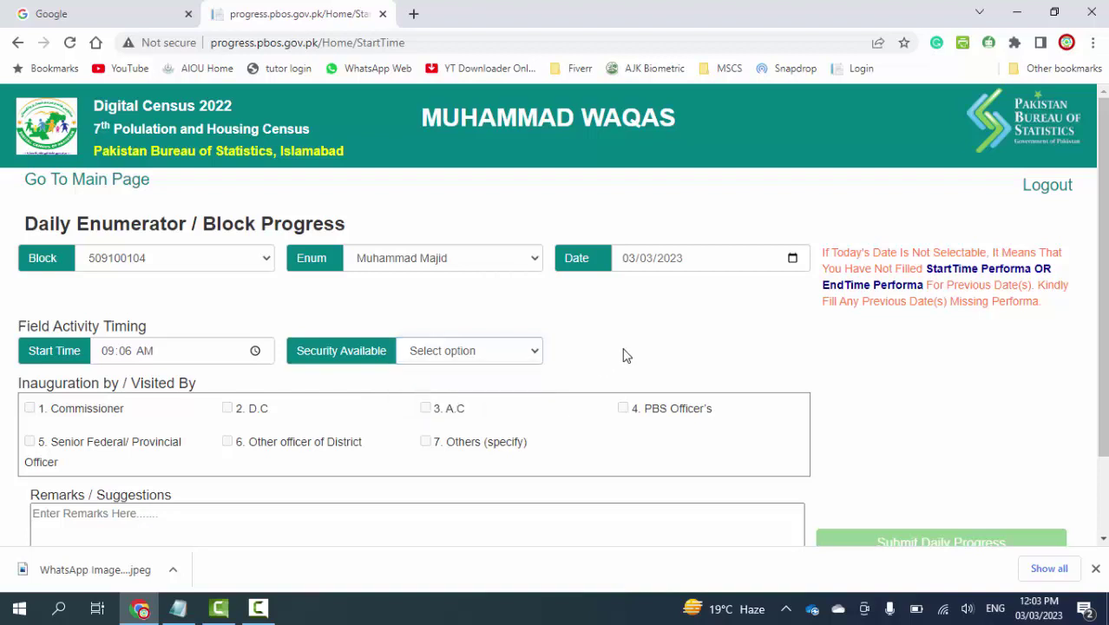
scroll(611, 360, down, 1)
scroll(580, 359, down, 1)
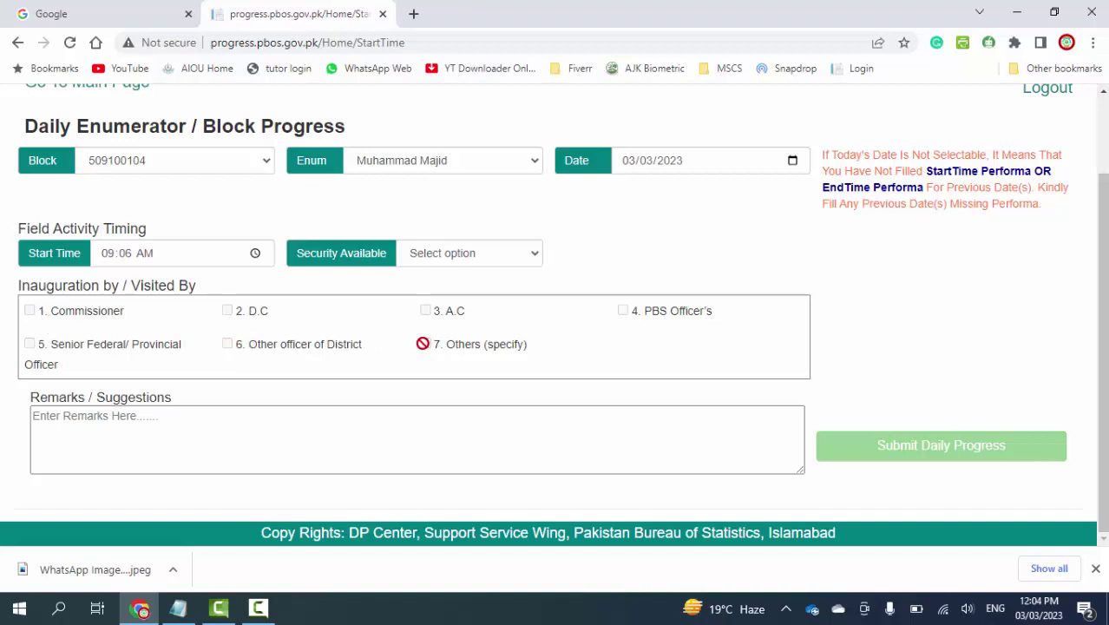
click(116, 419)
scroll(872, 368, up, 2)
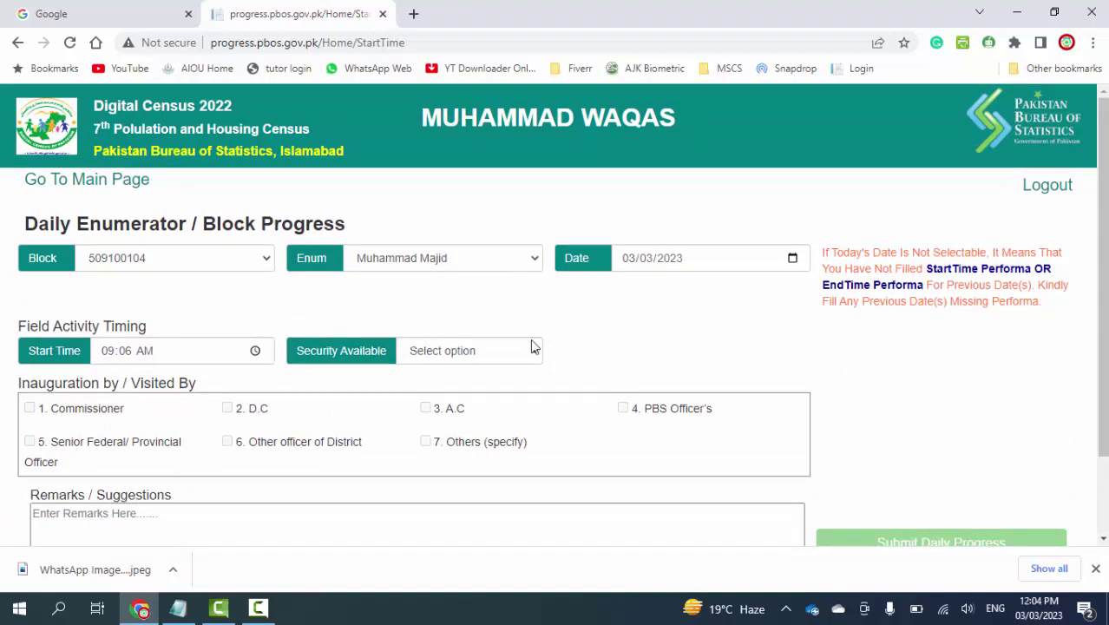
Return to the main page and open the End Time Performa
click(97, 186)
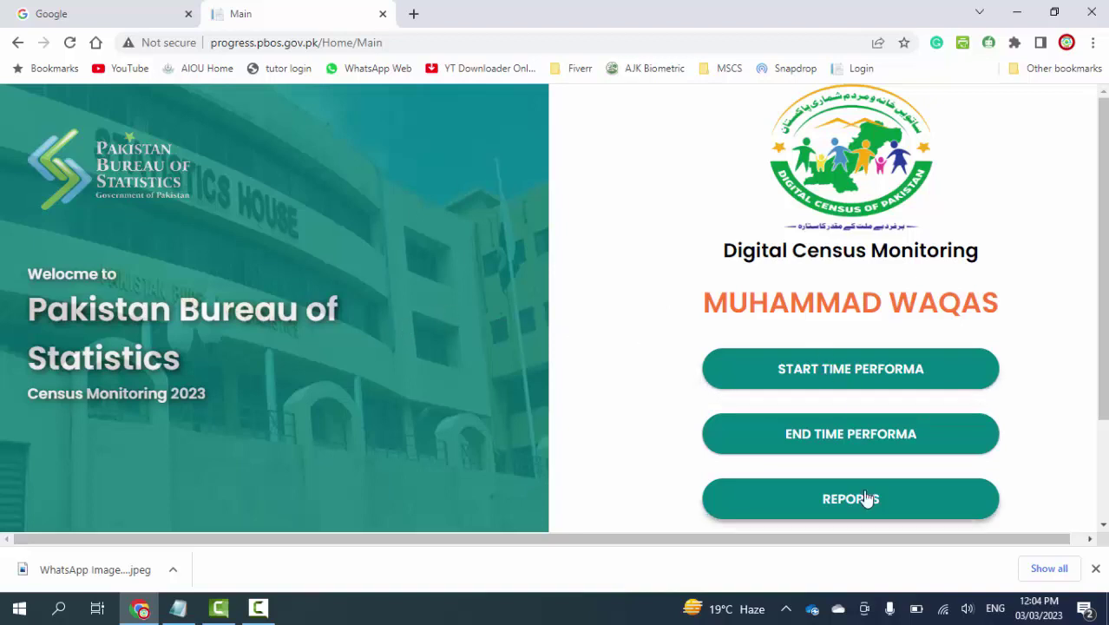
click(860, 441)
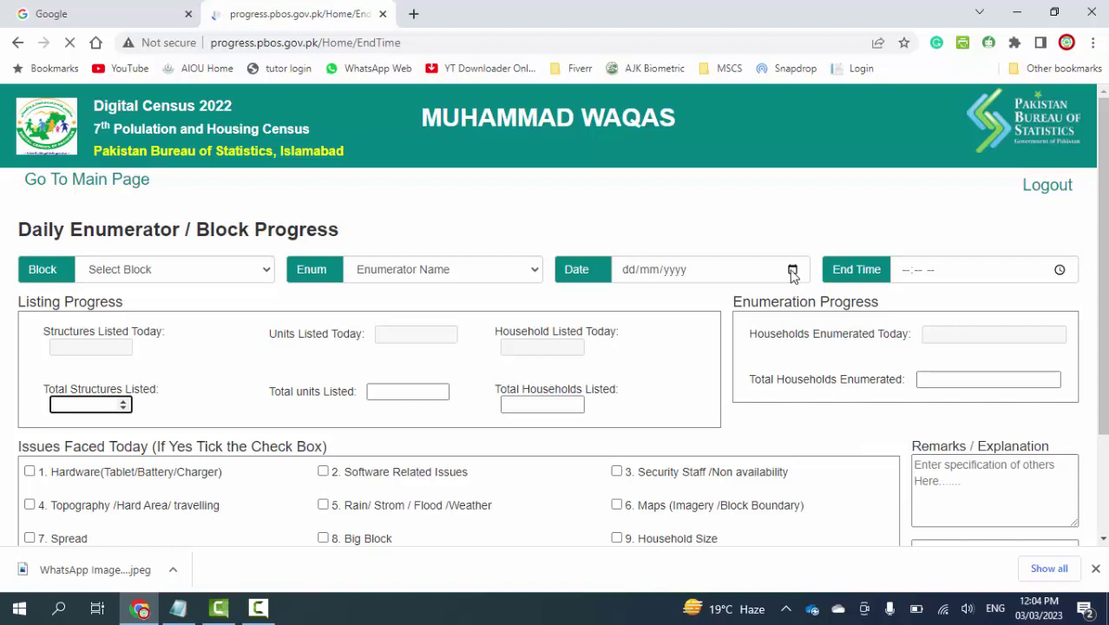
Select block 509100104 and its enumerator in the End Time Performa
click(268, 269)
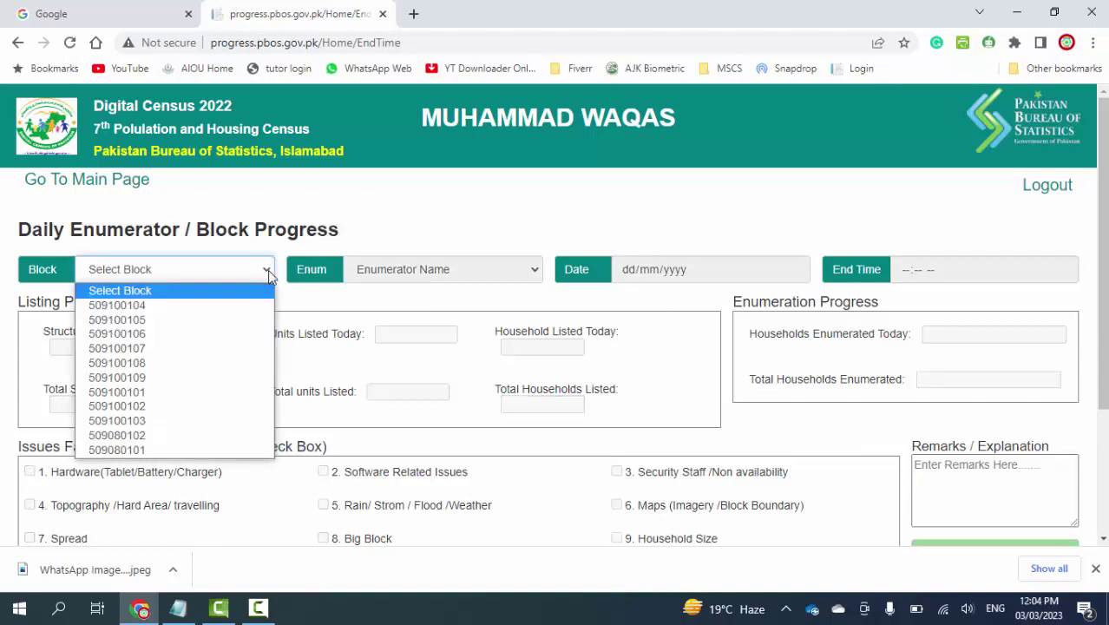
click(182, 306)
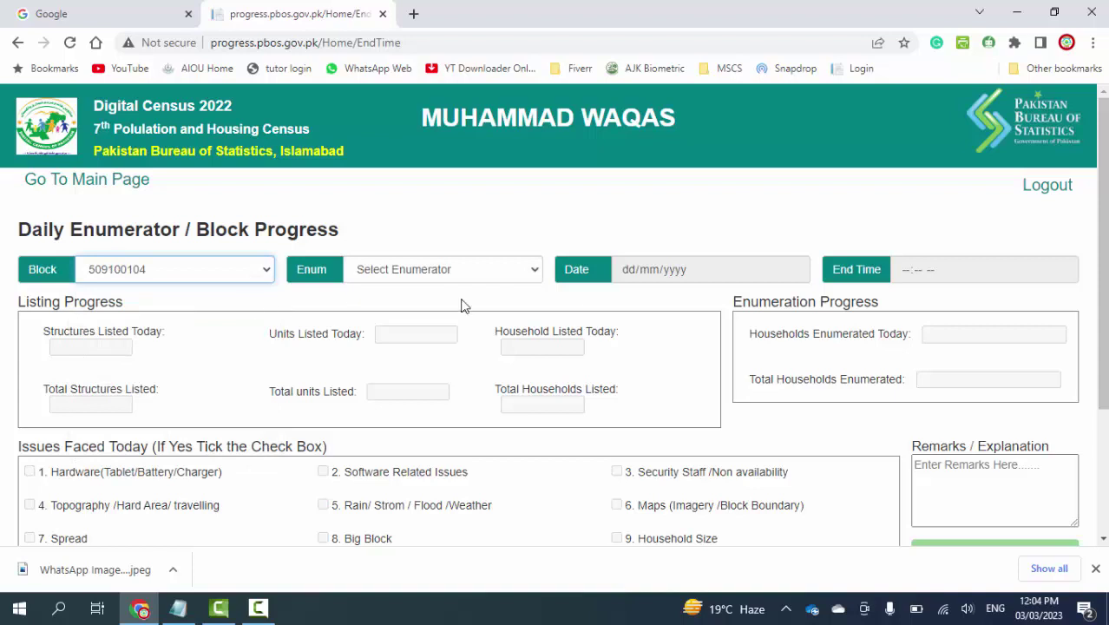
click(531, 271)
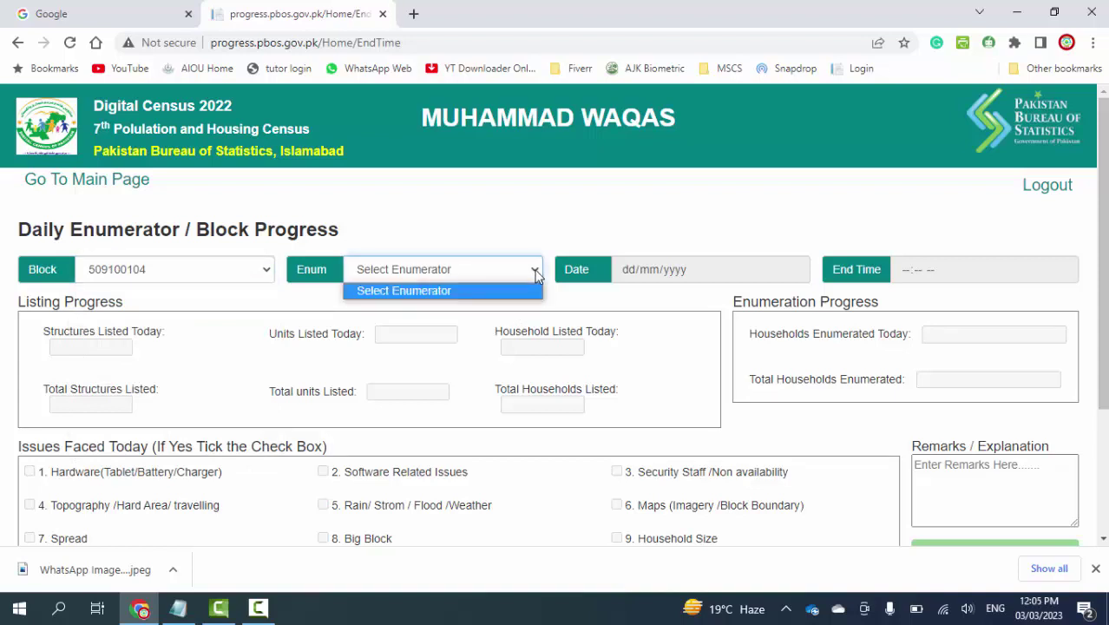
click(425, 304)
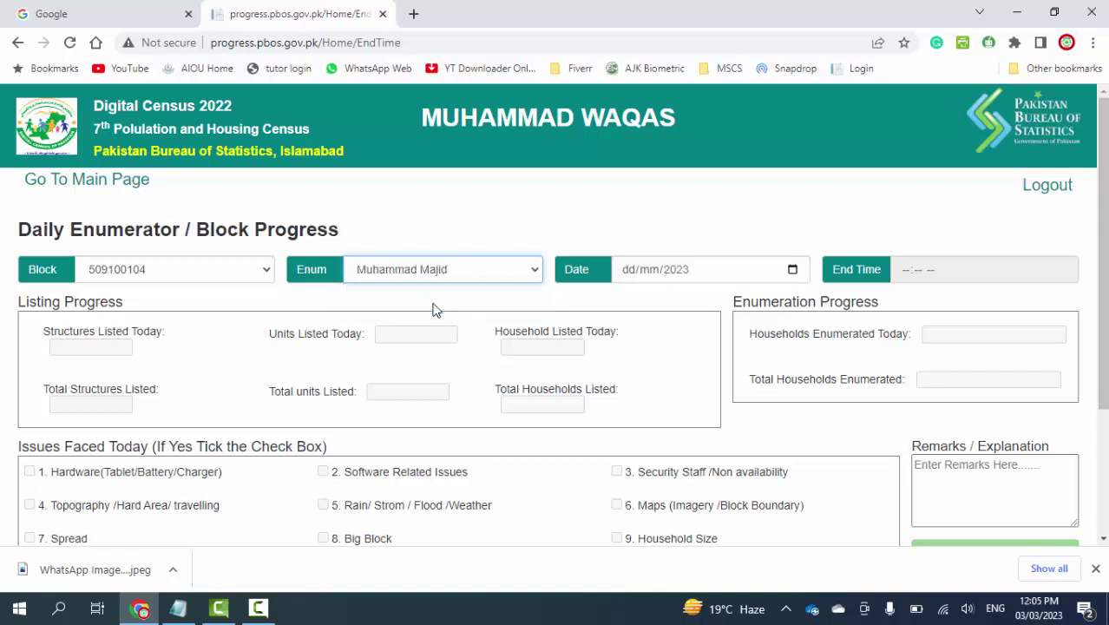
Try to set the End Time Performa's date to 01/03/2023 and dismiss the alert
click(793, 269)
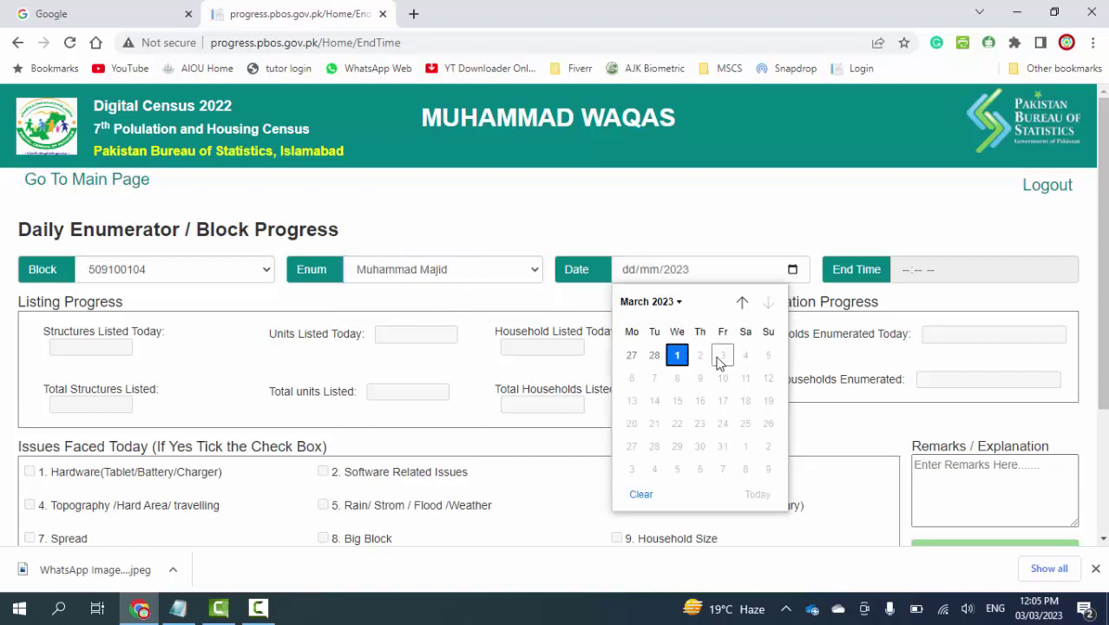
click(677, 357)
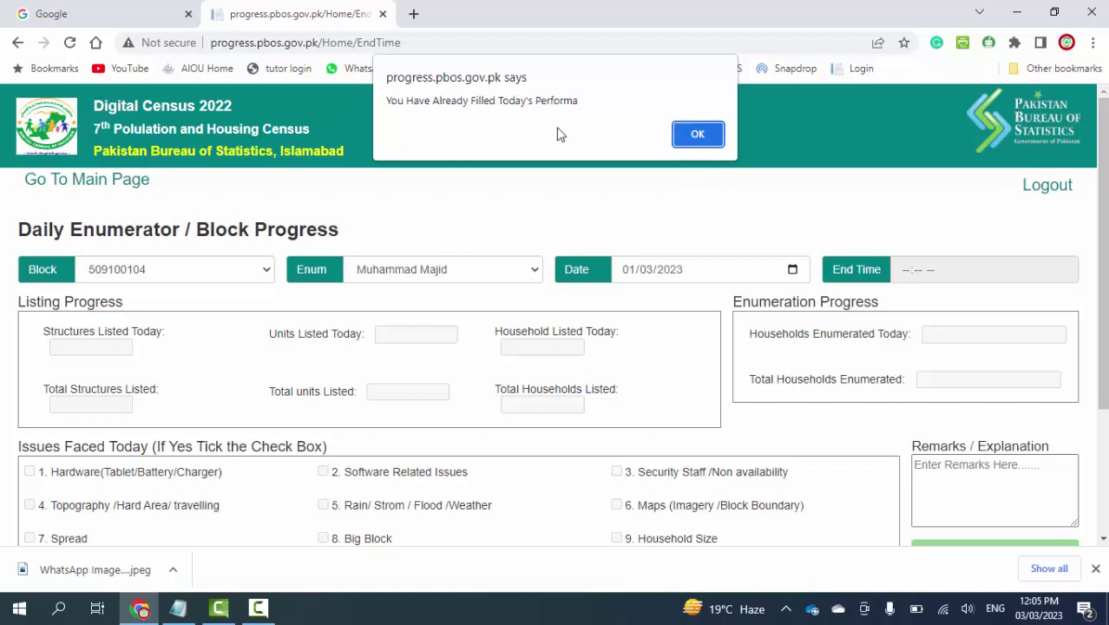
click(691, 135)
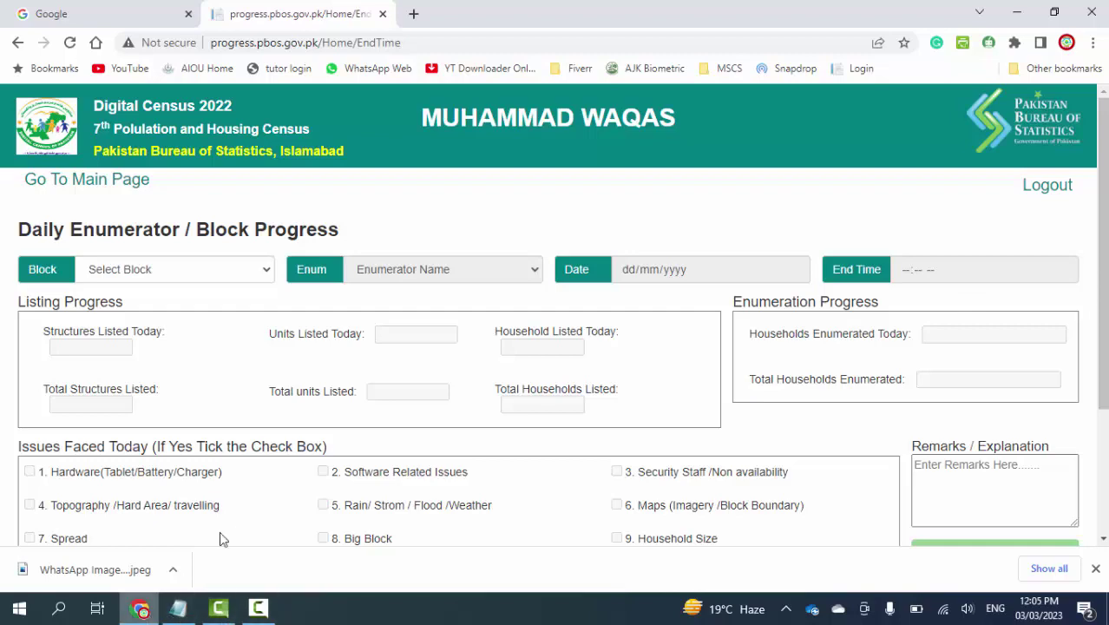
Minimize the browser and open WhatsApp Image 2023-03-03 at 7.16.45 AM.jpeg from the Downloads folder in File Explorer
click(1017, 13)
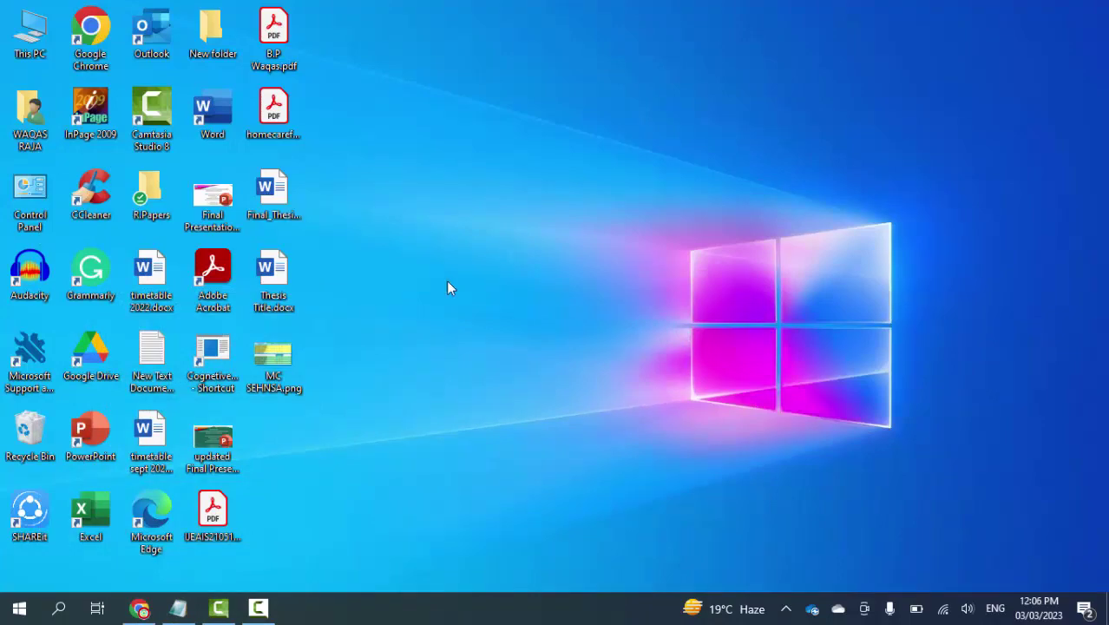
key(super+e)
click(76, 215)
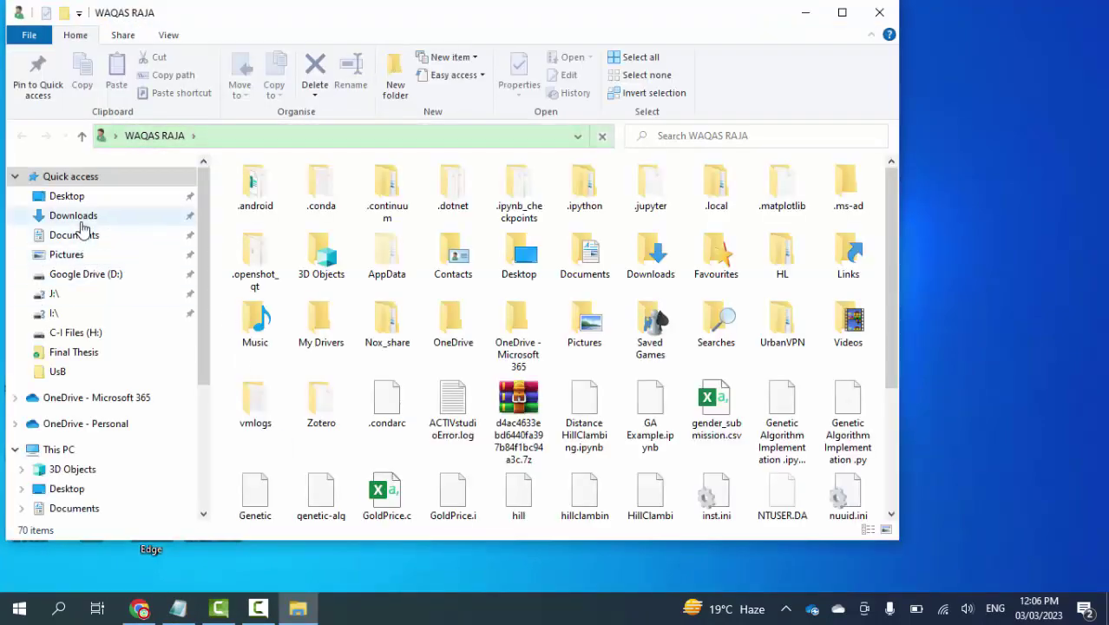
click(285, 217)
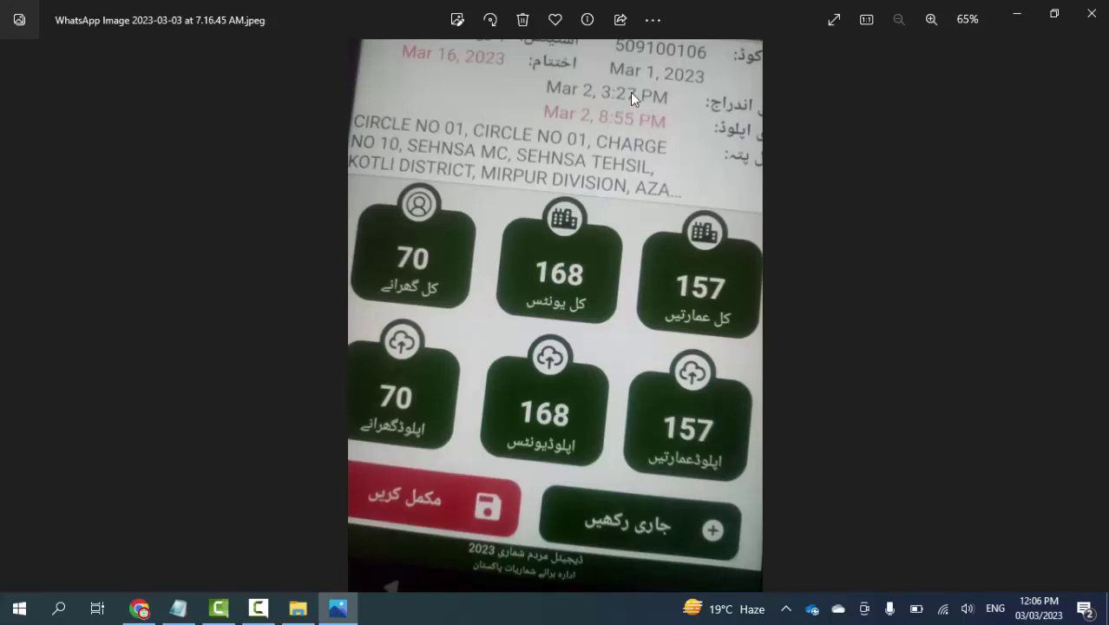
Compare the structure, unit and household totals in the tablet photo with the form's Listing Progress and Enumeration Progress fields in Chrome
click(139, 609)
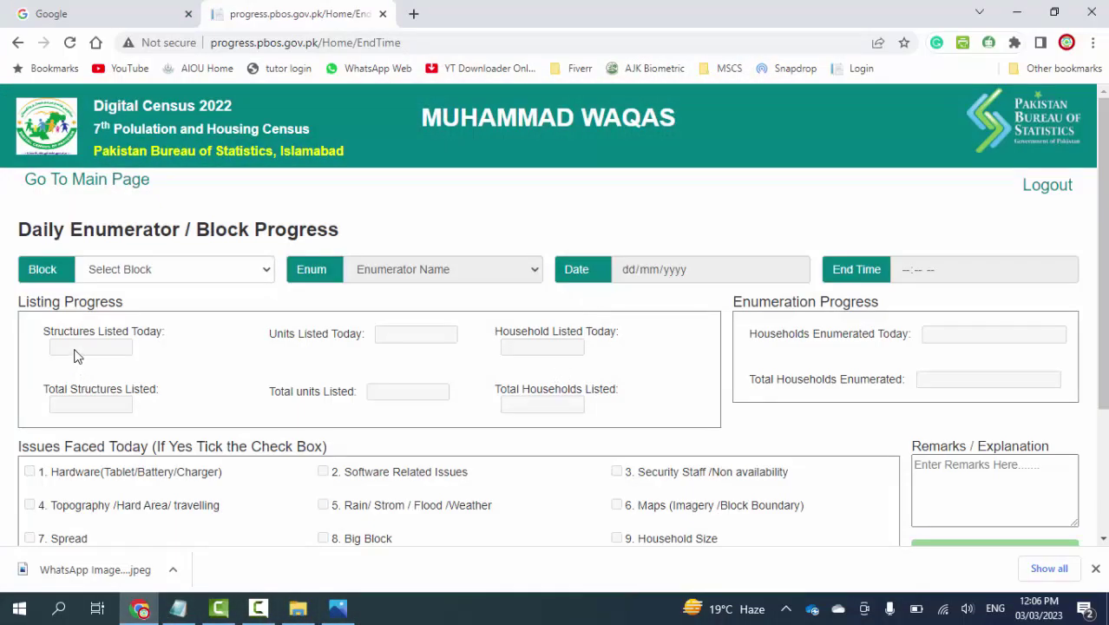
scroll(130, 371, down, 1)
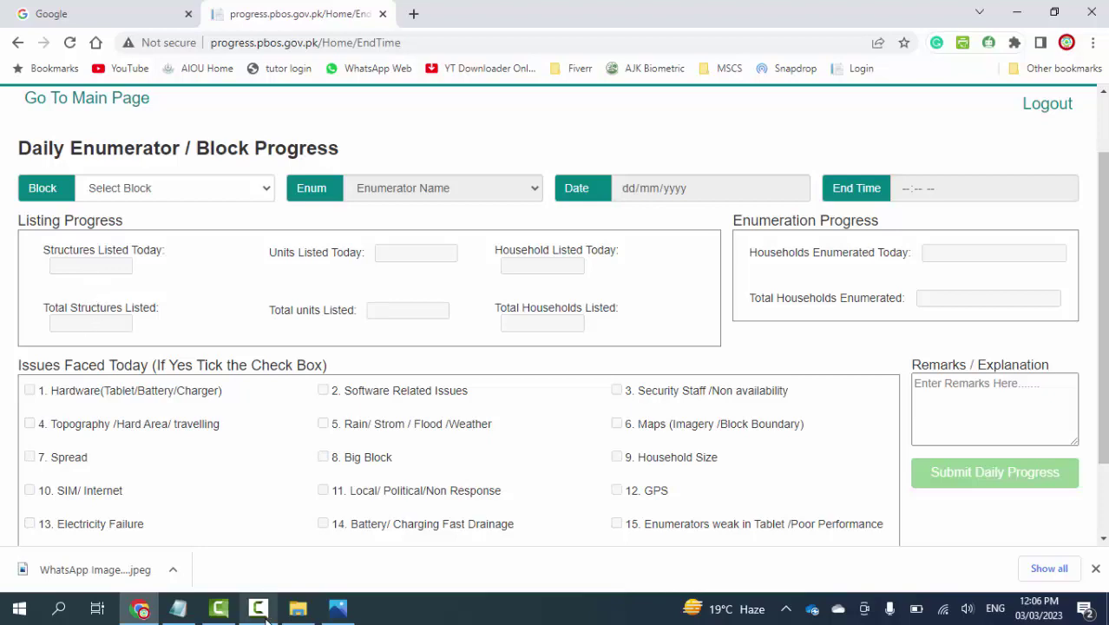
click(337, 608)
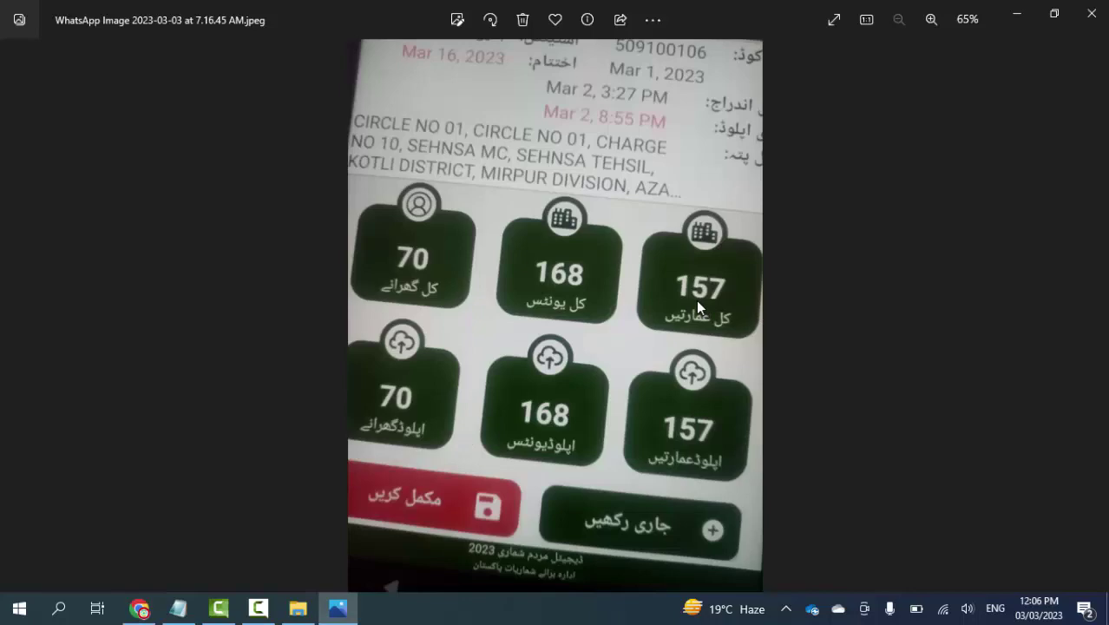
click(139, 608)
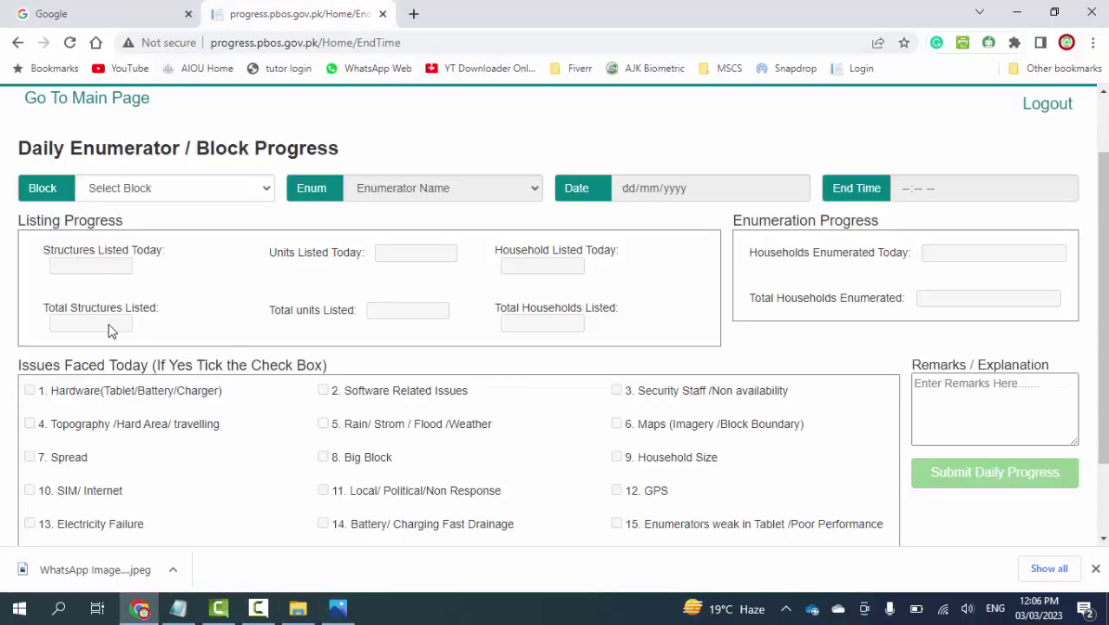
click(338, 609)
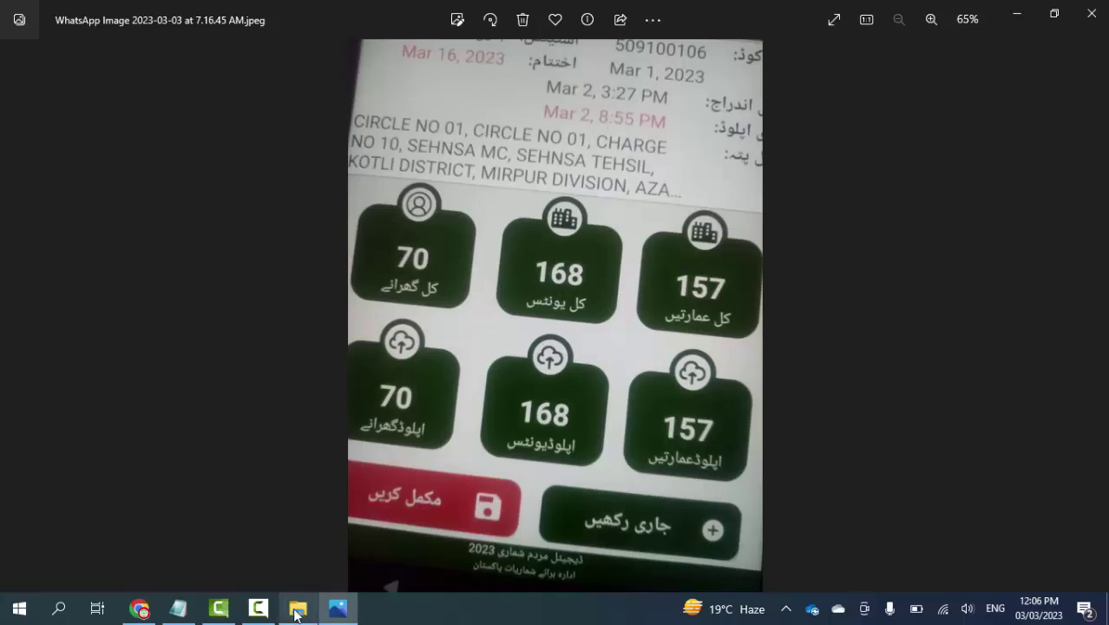
click(140, 608)
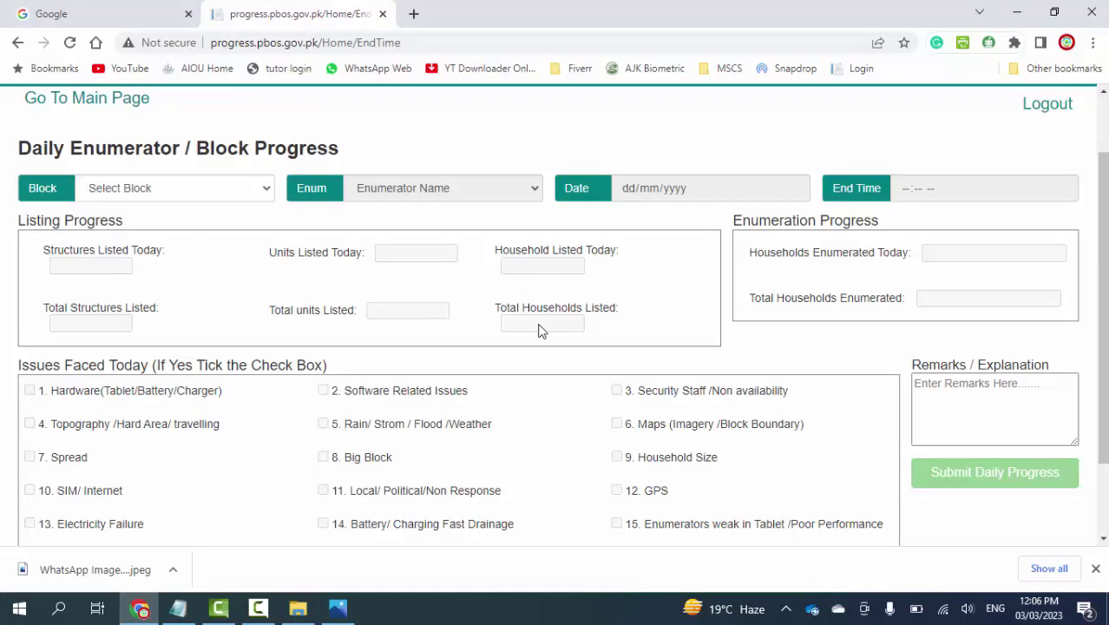
click(337, 609)
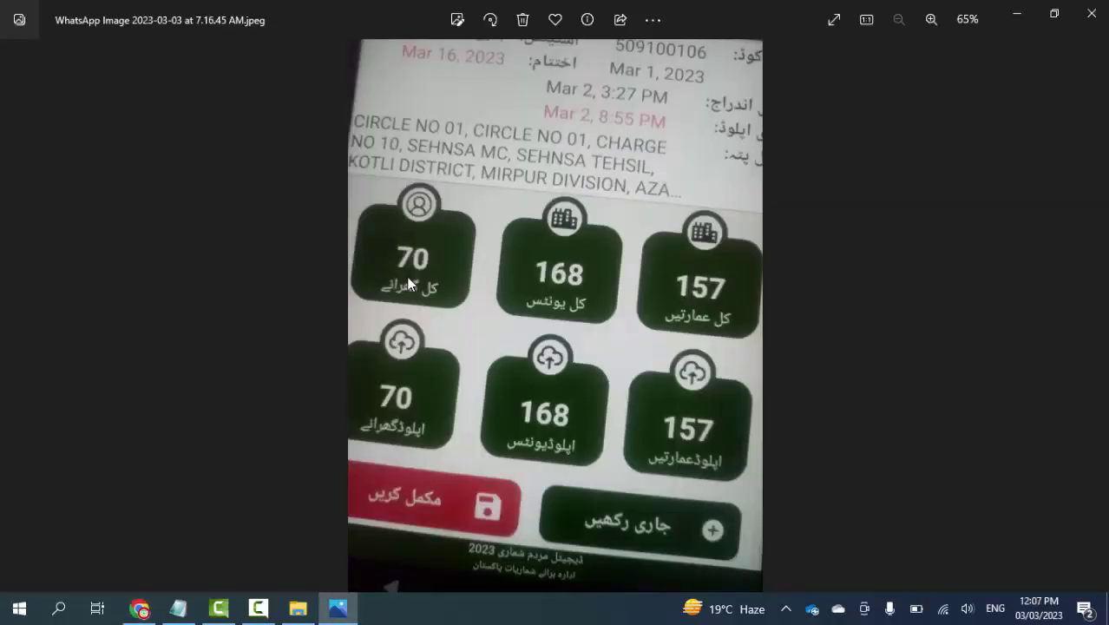
click(141, 608)
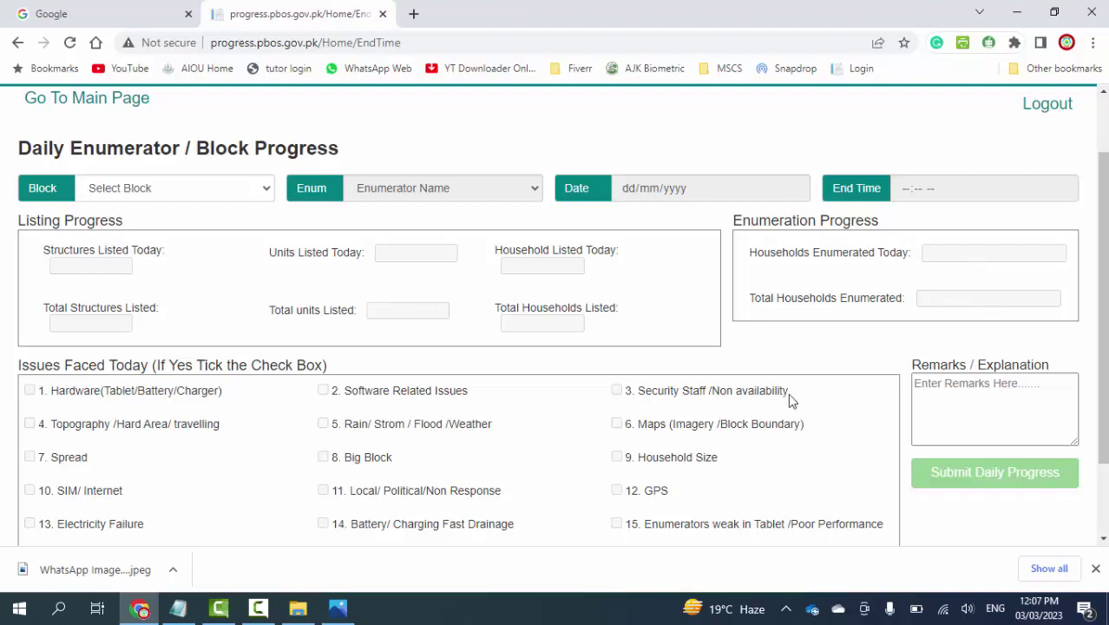
Examine the Issues Faced Today checkboxes and the Remarks / Explanation area without filling them in
scroll(567, 391, down, 1)
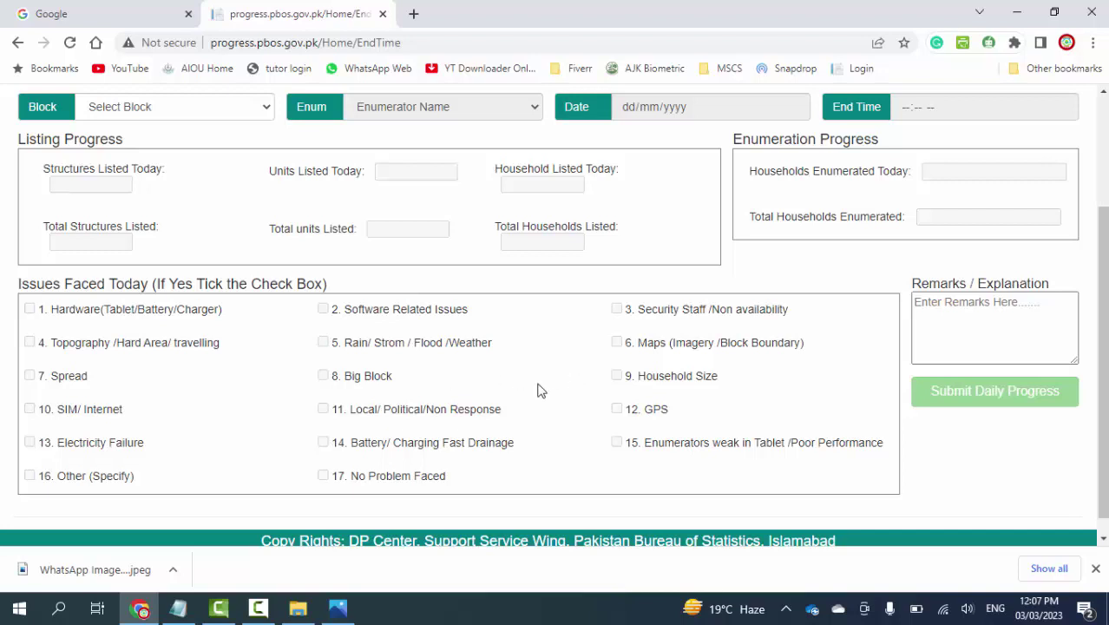
click(994, 311)
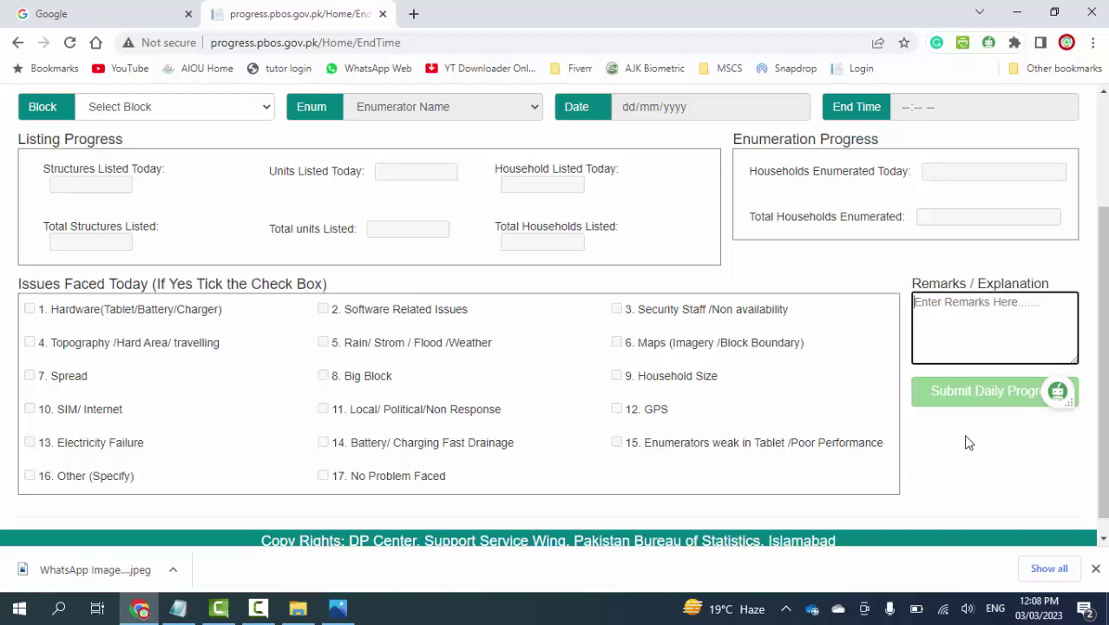
scroll(512, 174, up, 2)
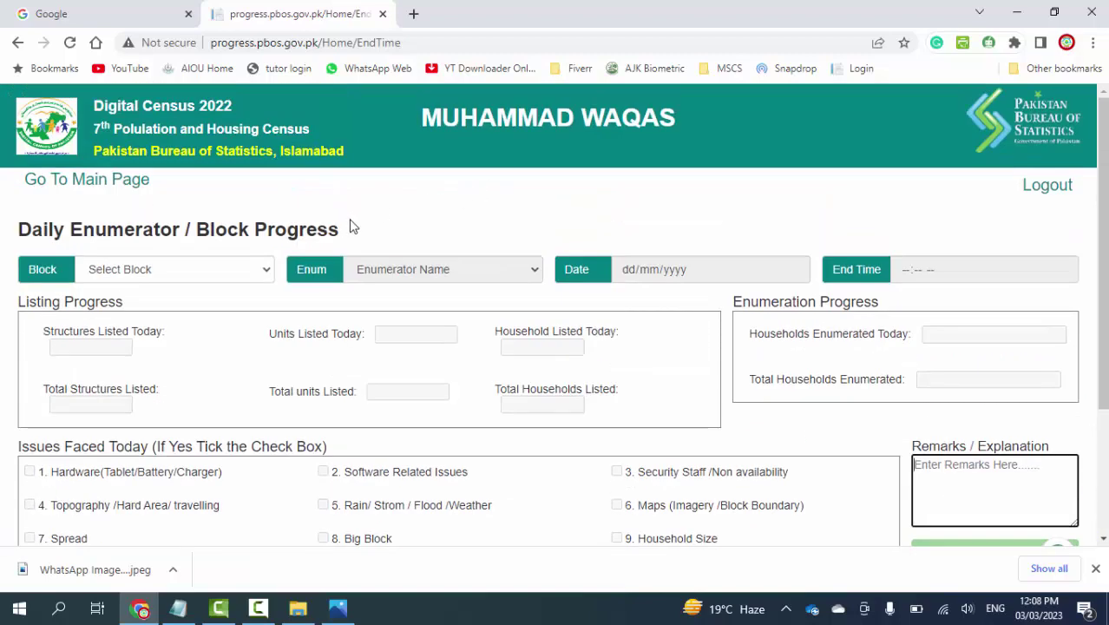
Return to the portal's main page and review its performa, reports and logout options
click(112, 186)
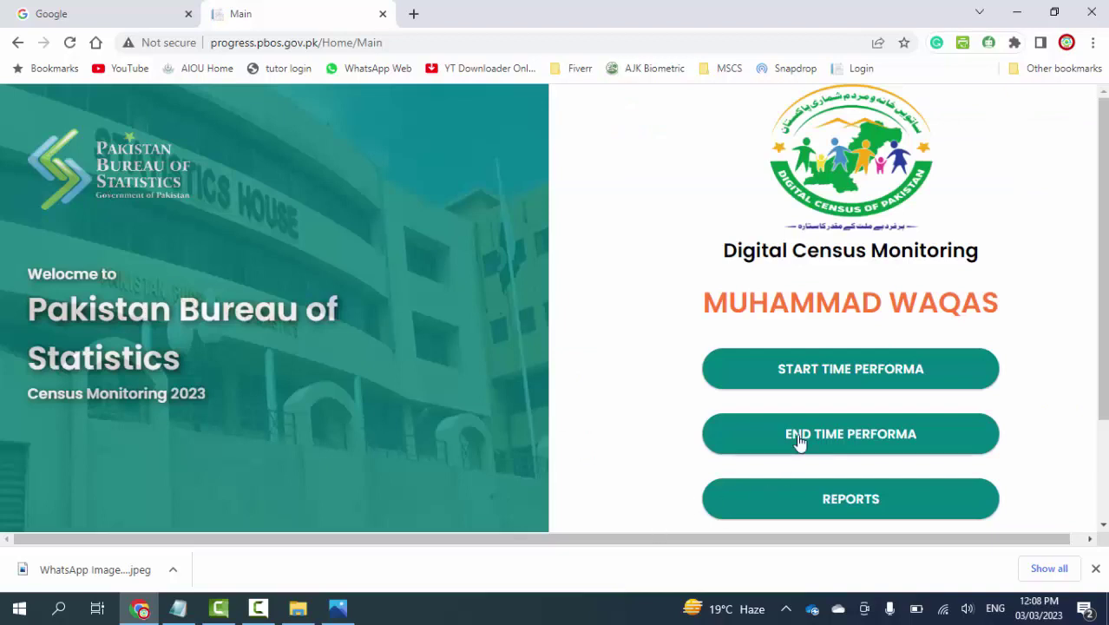
scroll(804, 438, down, 2)
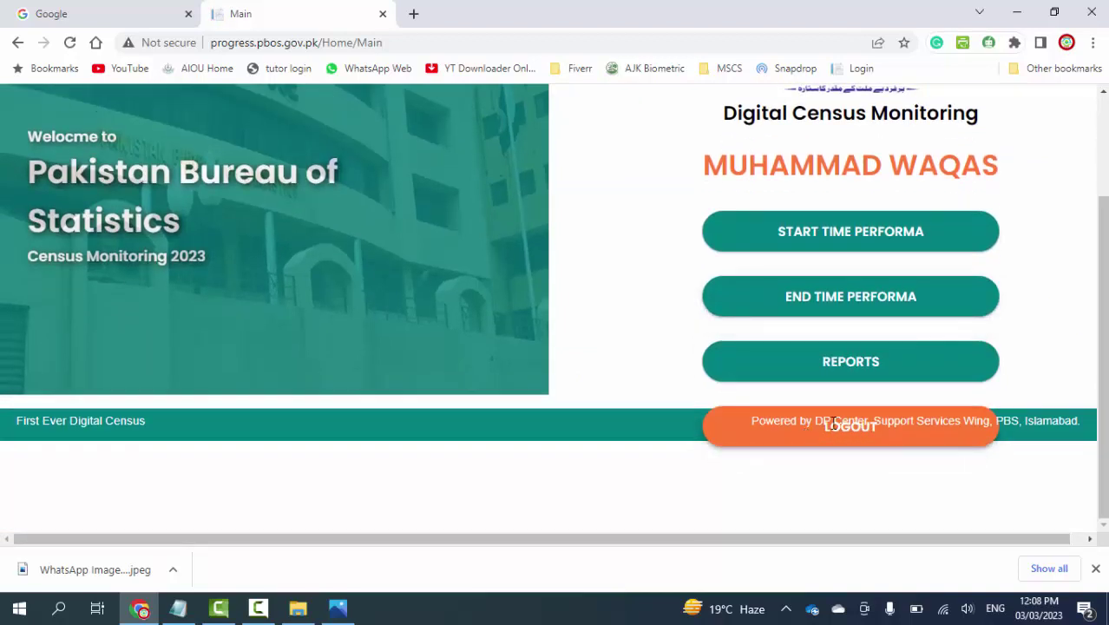
scroll(619, 365, up, 1)
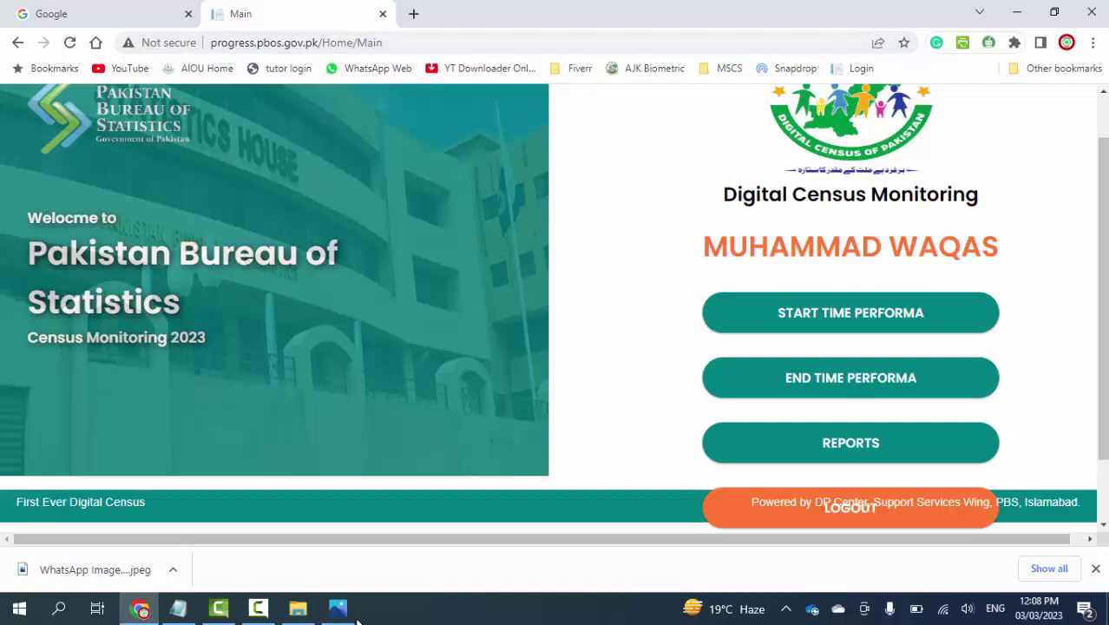
Review the block totals in the tablet photo once more and return to the portal's main page in Chrome
key(alt+Tab)
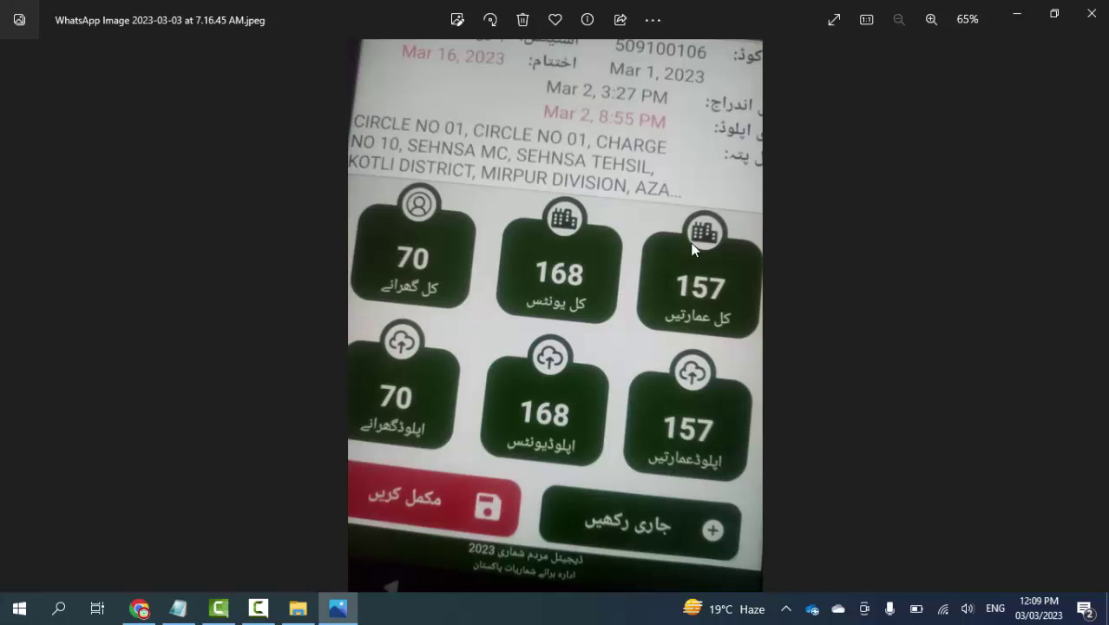
click(1019, 17)
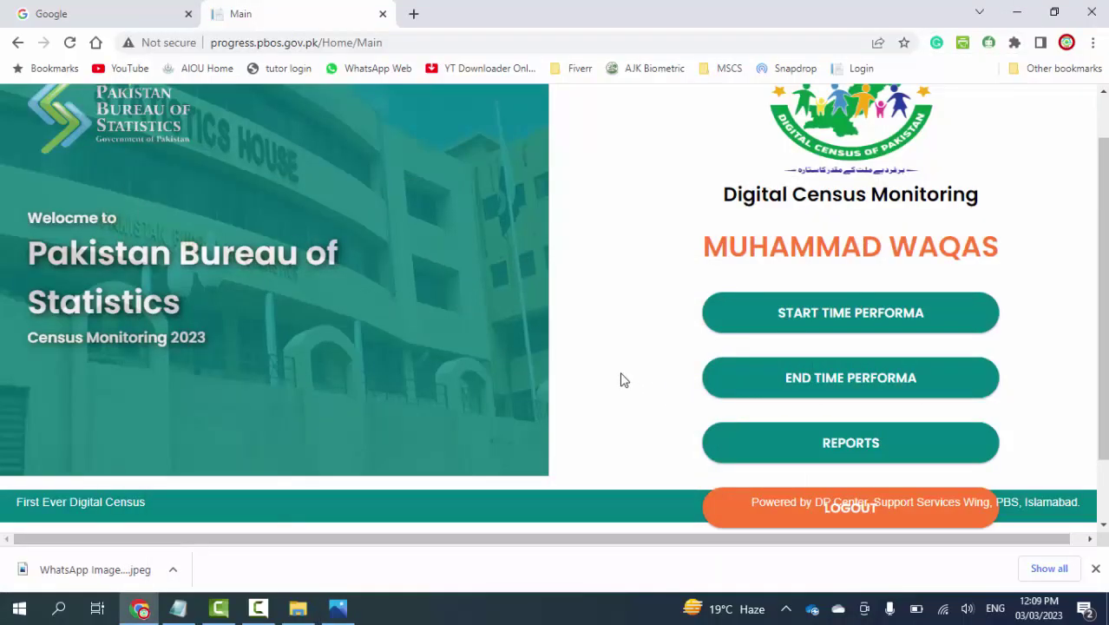